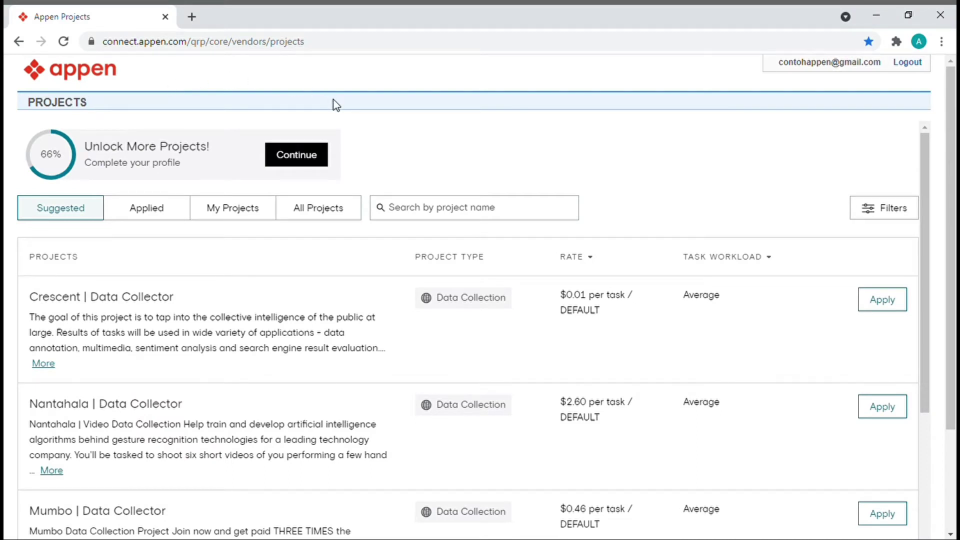
- Continue the profile setup from the Unlock More Projects prompt
click(311, 163)
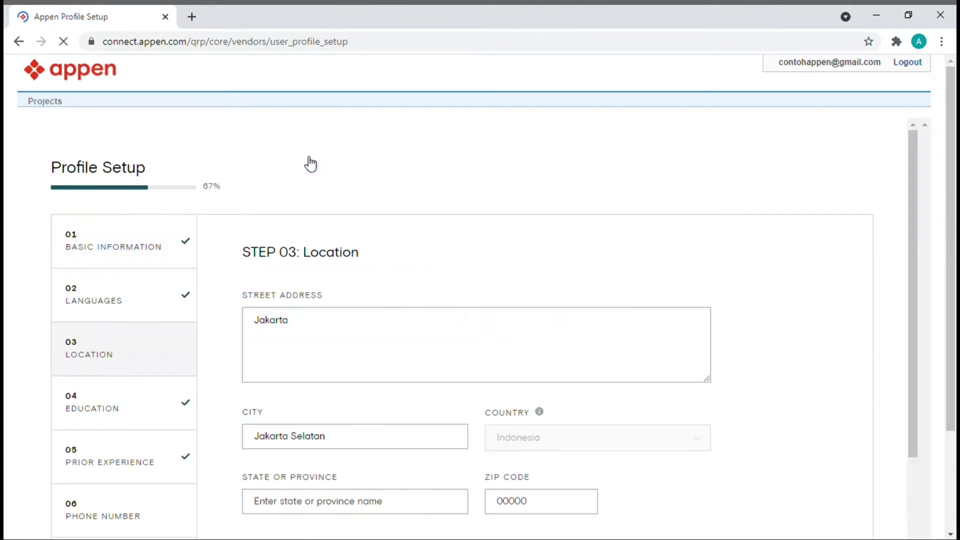
scroll(311, 163, down, 2)
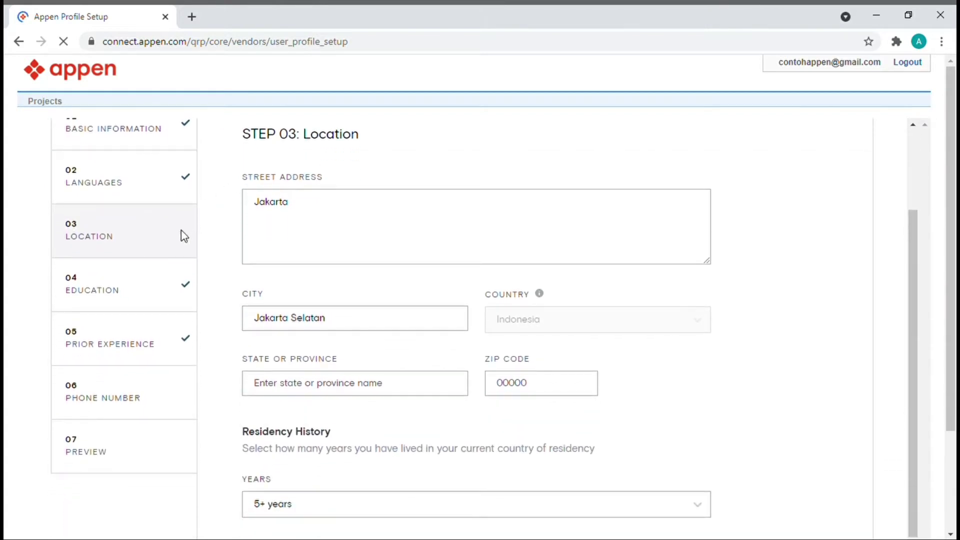
scroll(184, 235, down, 1)
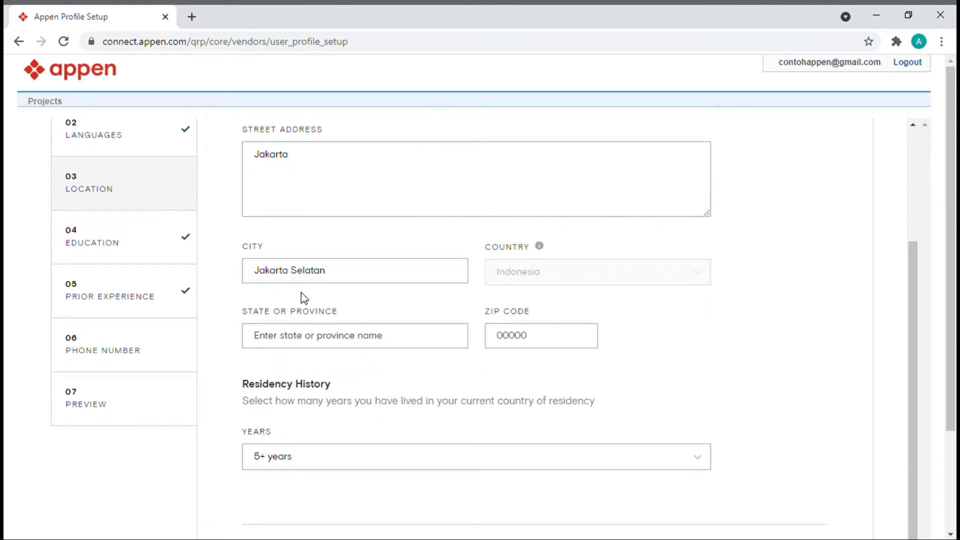
scroll(302, 296, down, 1)
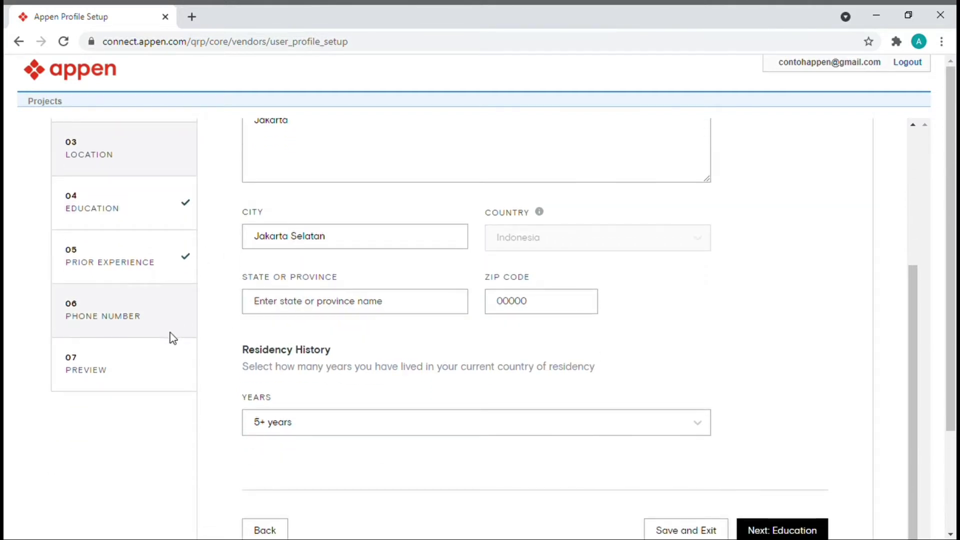
- On Step 06 Phone Number, enter the mobile number after the +62 country code
click(149, 313)
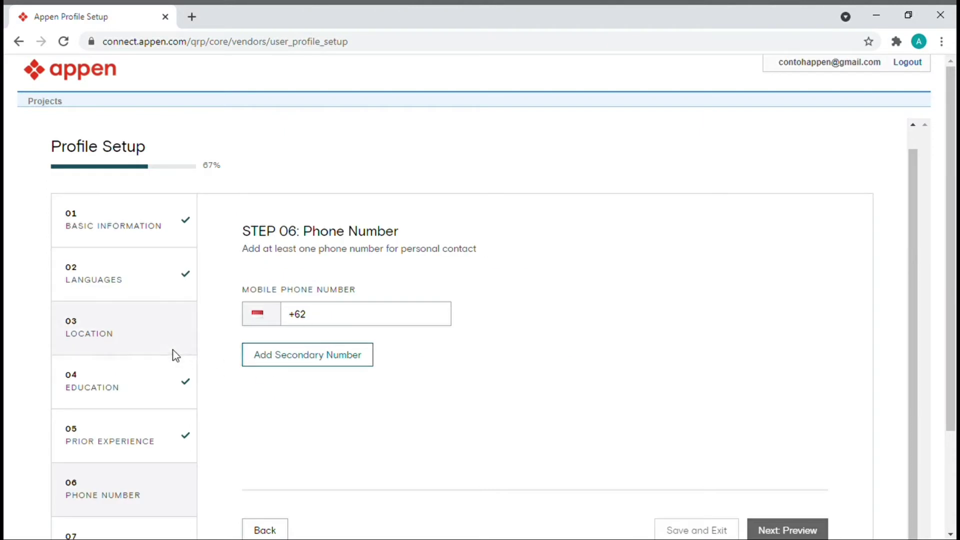
click(369, 324)
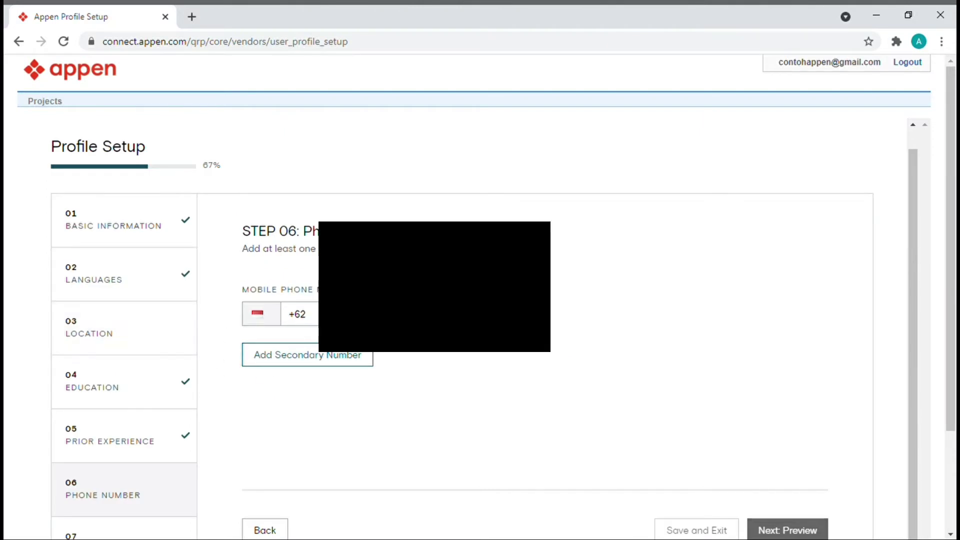
text(81)
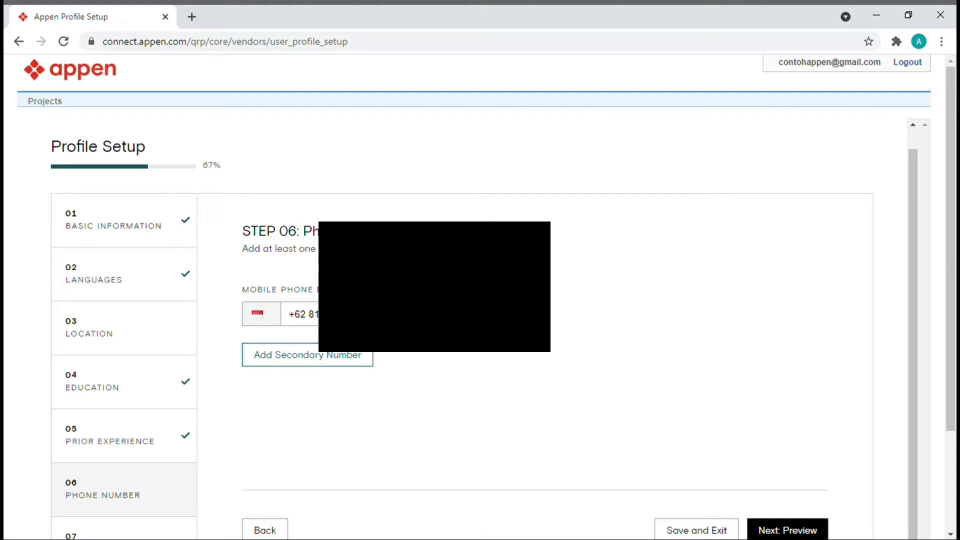
scroll(480, 300, down, 2)
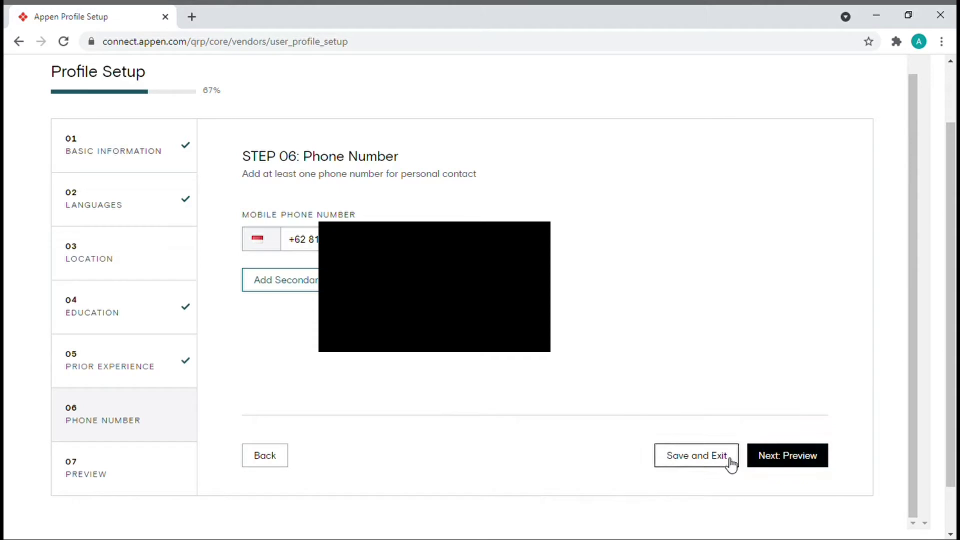
- Preview the phone step, then return to Location and fill in the ZIP code and province jakarta
click(779, 465)
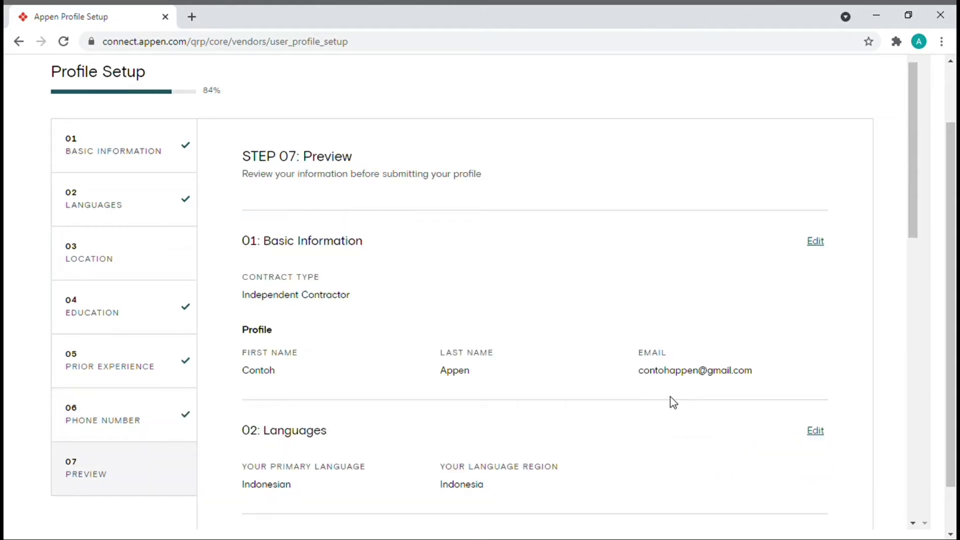
click(138, 260)
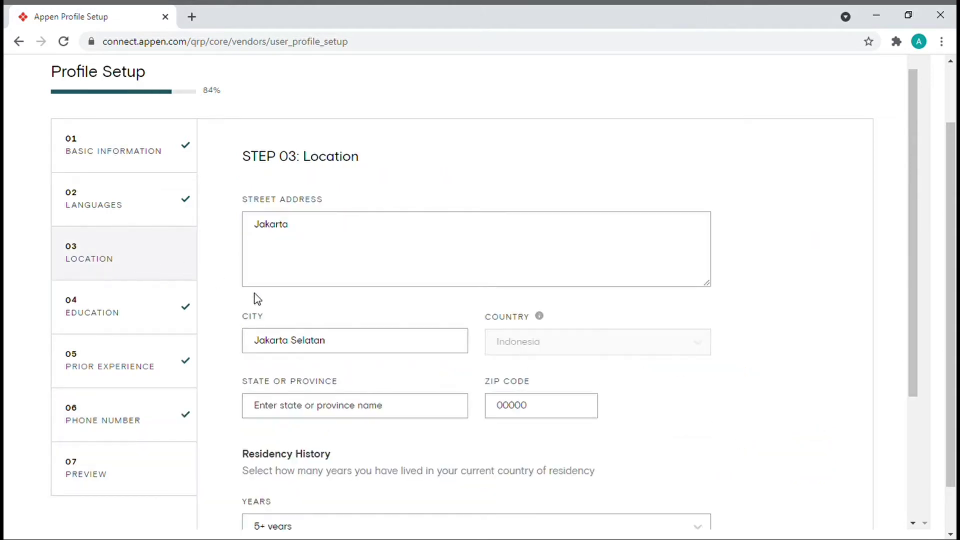
scroll(548, 347, down, 1)
click(549, 353)
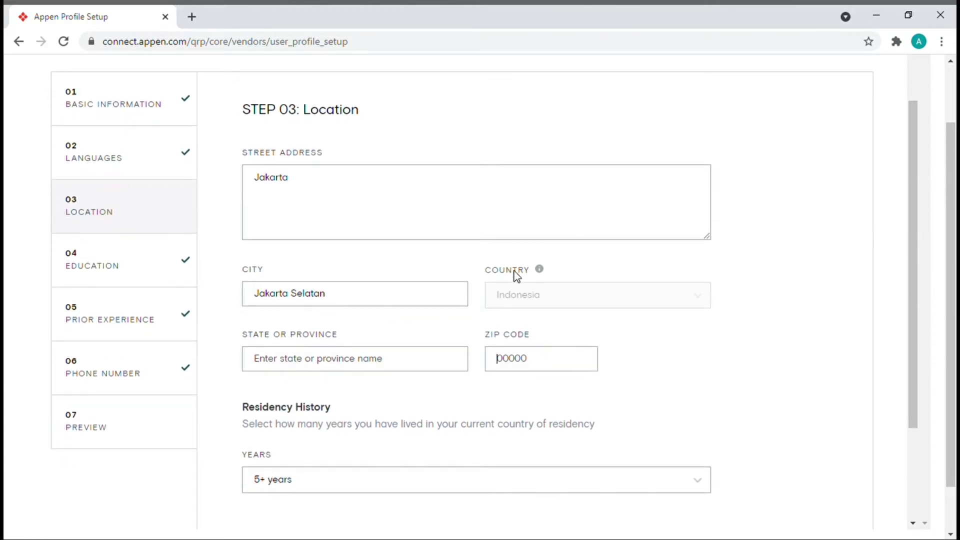
text(59173)
click(372, 360)
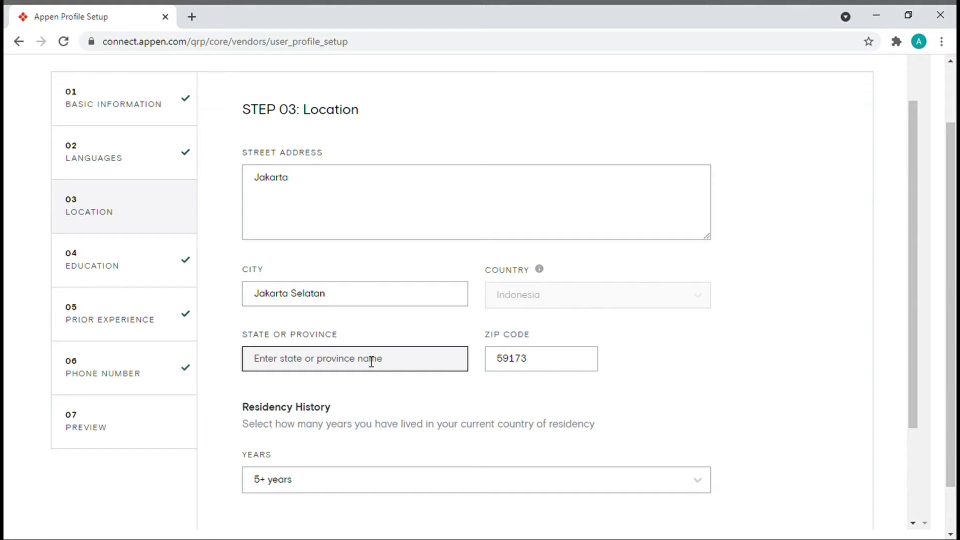
text(j)
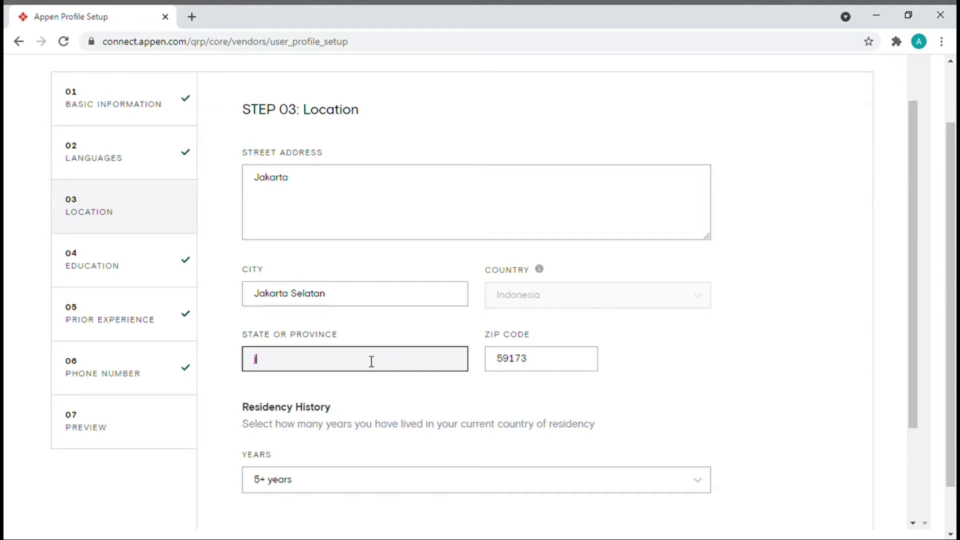
text(akarta)
scroll(372, 362, down, 3)
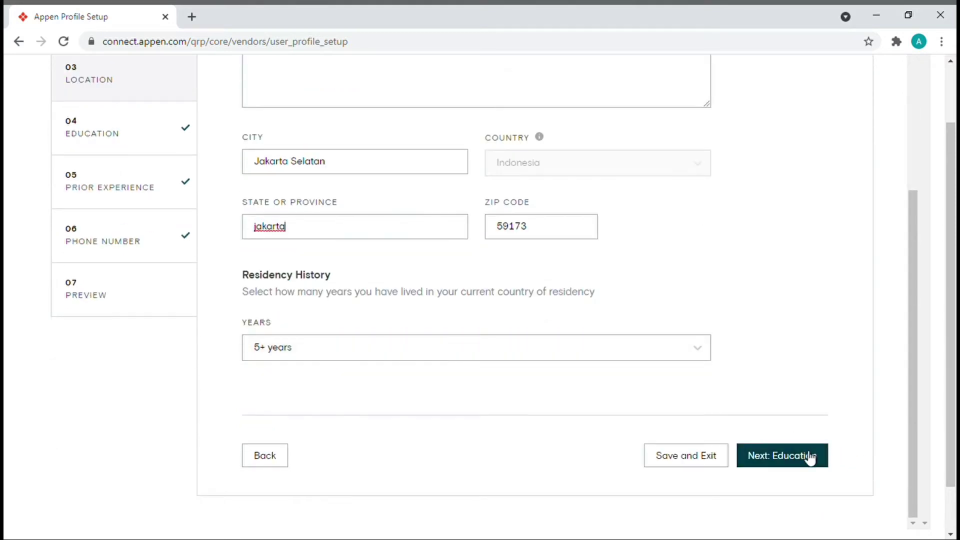
- Save the location, review the Preview page, and submit the completed profile
click(792, 446)
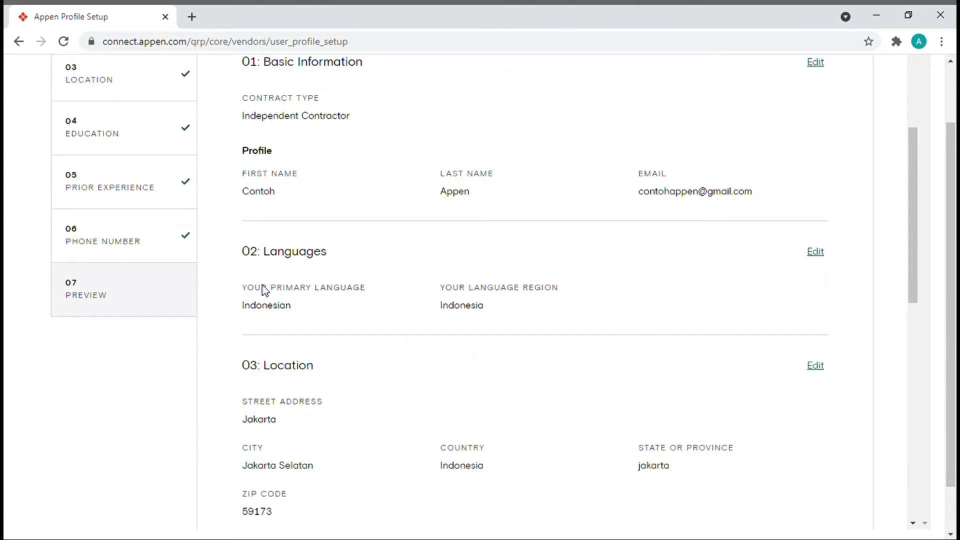
scroll(490, 349, down, 10)
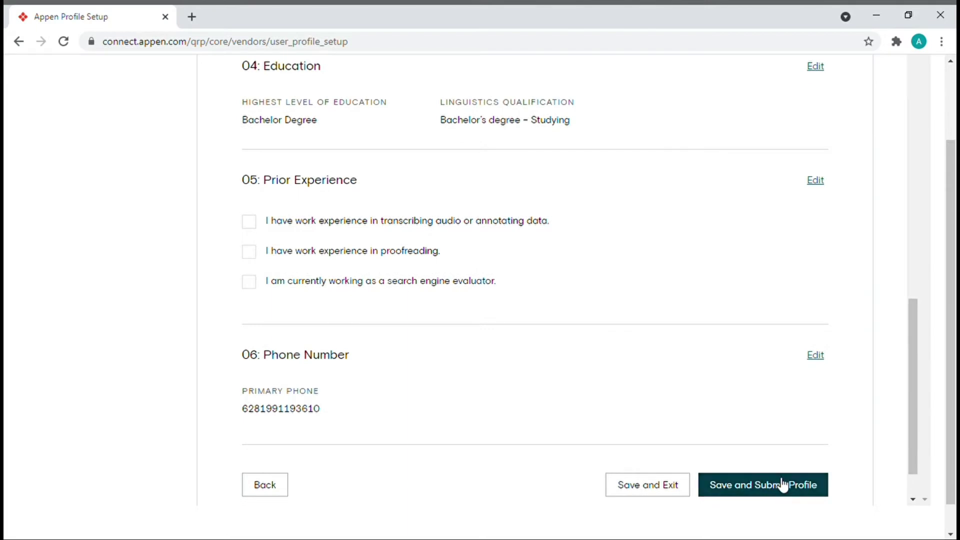
click(778, 484)
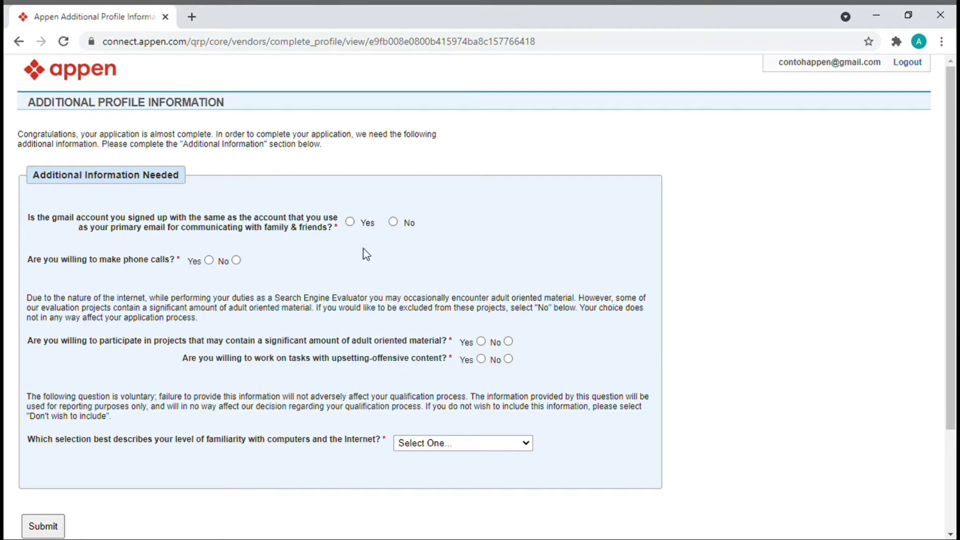
- Answer No to the Gmail account and phone calls questions
click(394, 223)
click(211, 260)
scroll(282, 288, down, 1)
click(236, 234)
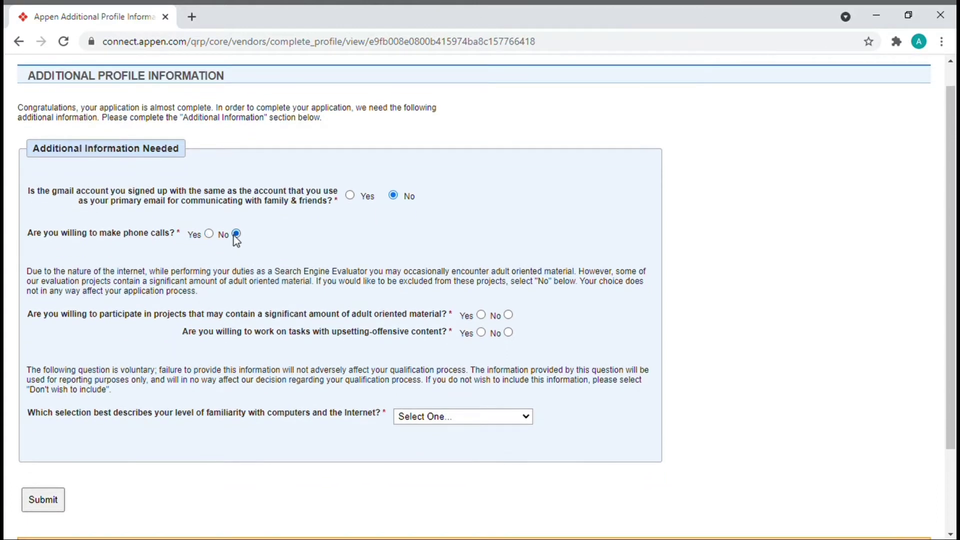
scroll(316, 295, down, 2)
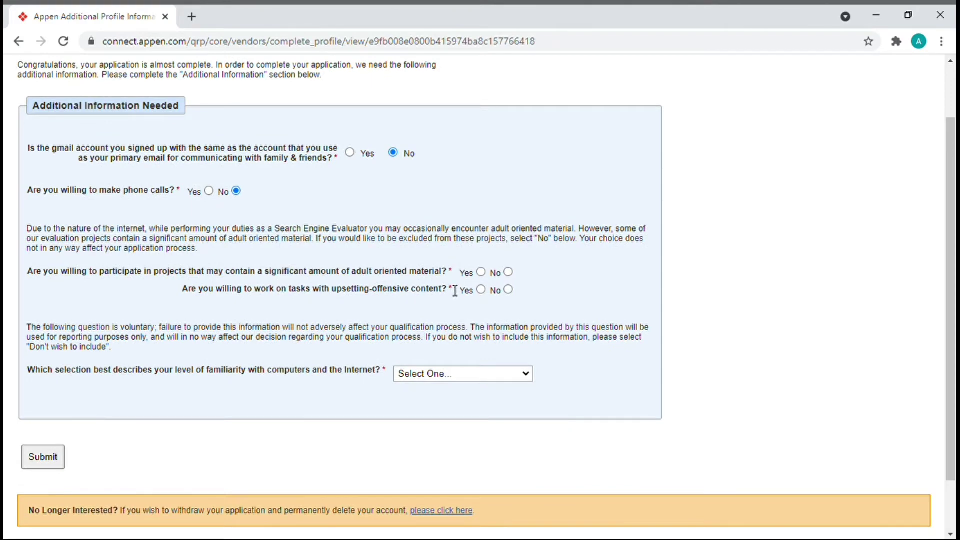
- Accept adult and upsetting-content projects, set familiarity to Expert, and submit the answers
click(481, 273)
click(480, 291)
scroll(382, 292, down, 2)
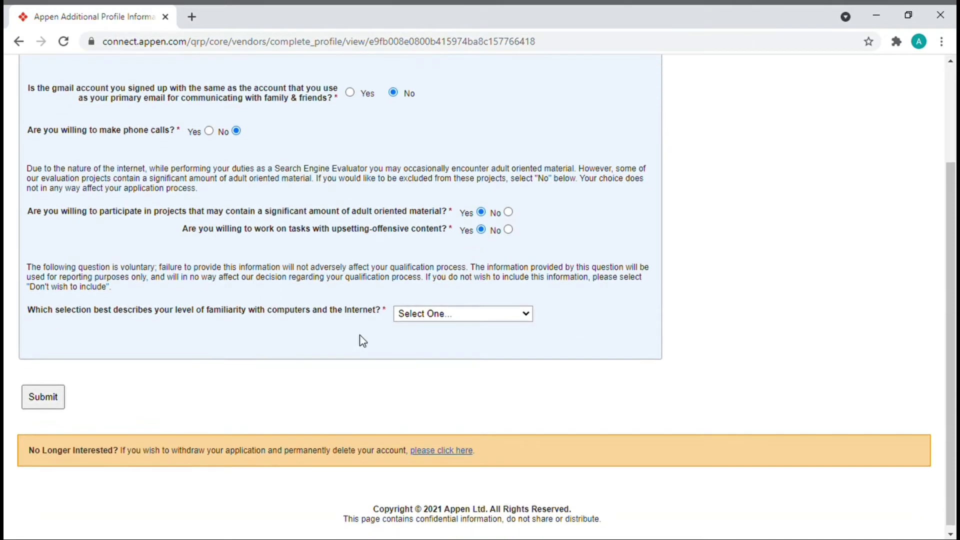
scroll(361, 340, down, 1)
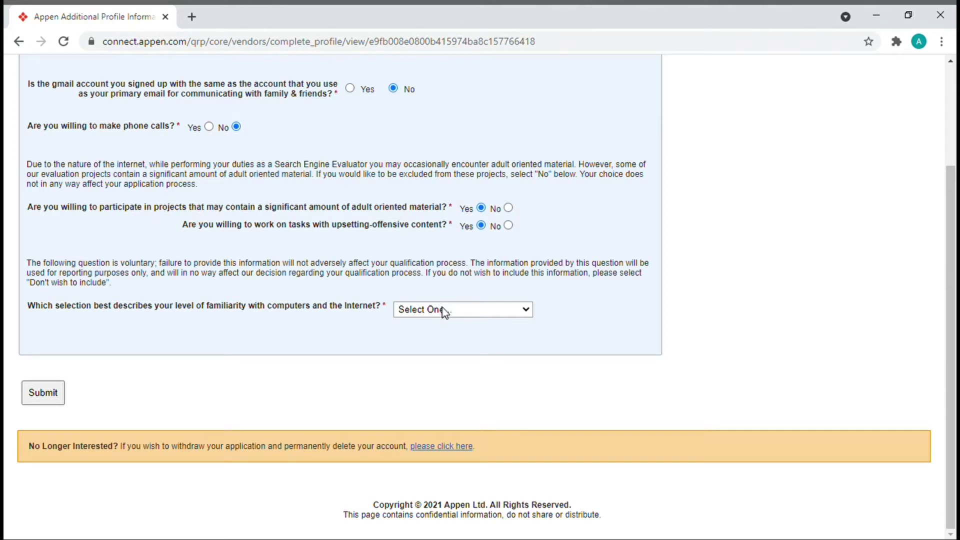
click(442, 370)
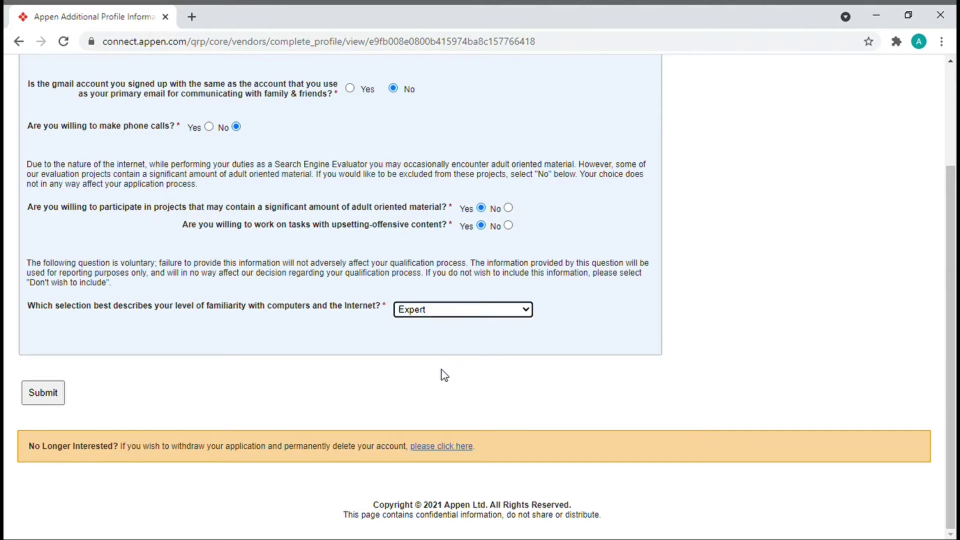
click(56, 398)
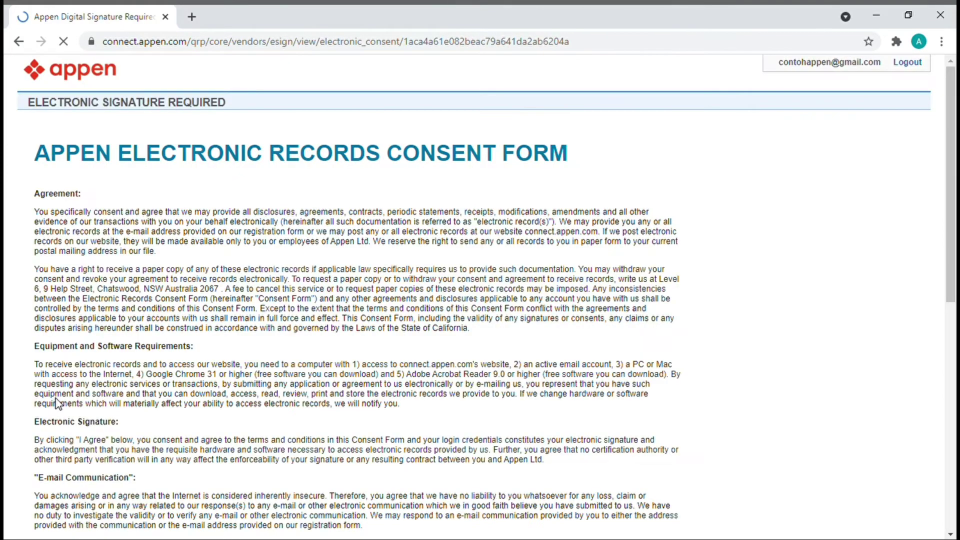
- Sign the Electronic Records Consent Form with the account e-mail and password and agree
scroll(155, 319, down, 1)
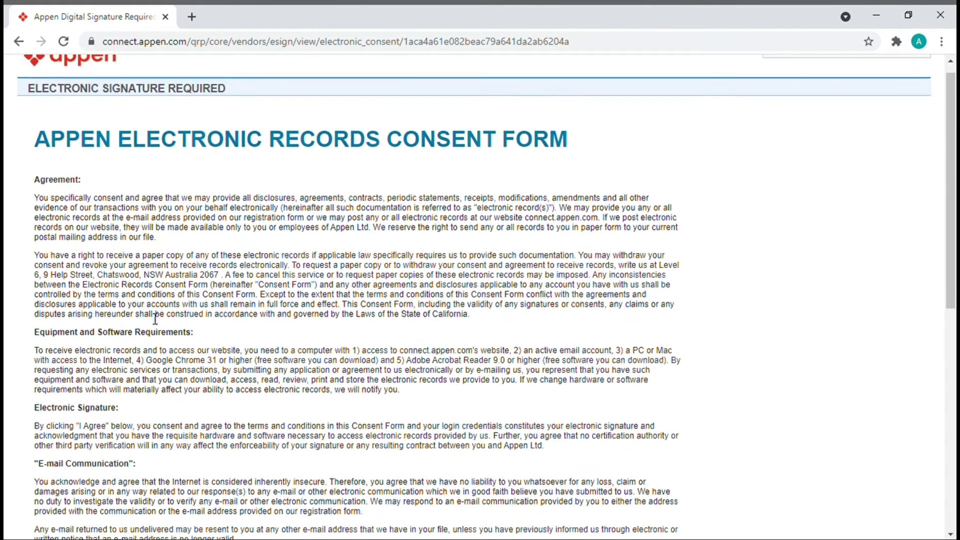
scroll(155, 319, down, 3)
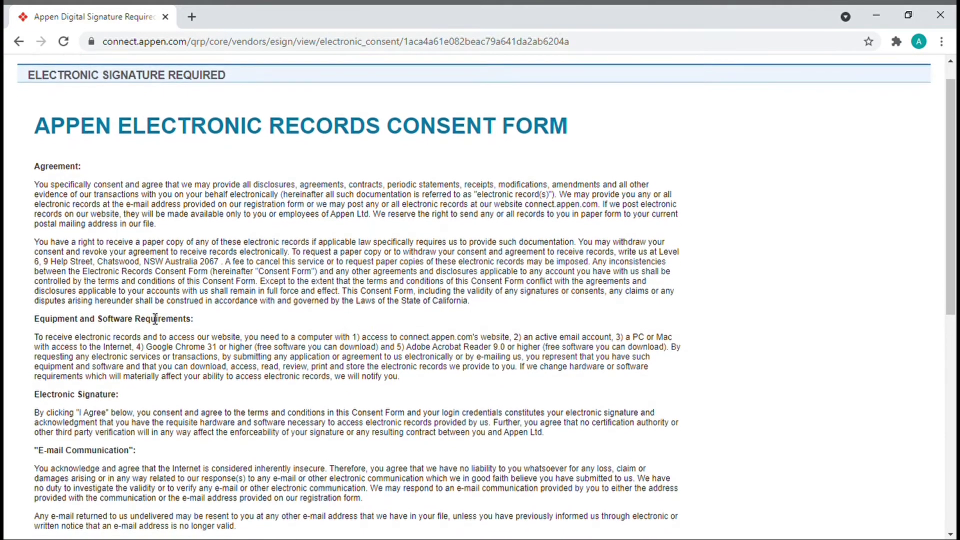
scroll(150, 317, down, 1)
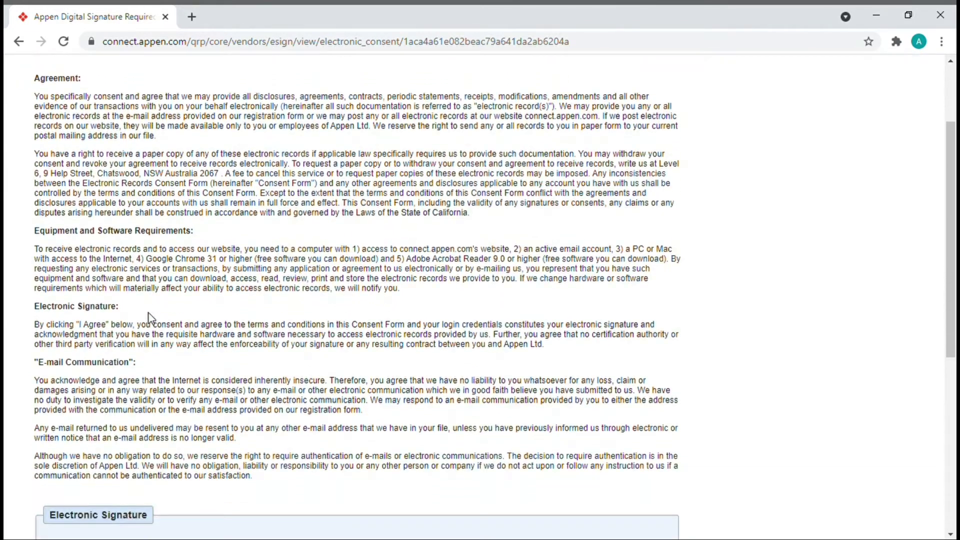
scroll(148, 317, down, 1)
scroll(149, 313, down, 3)
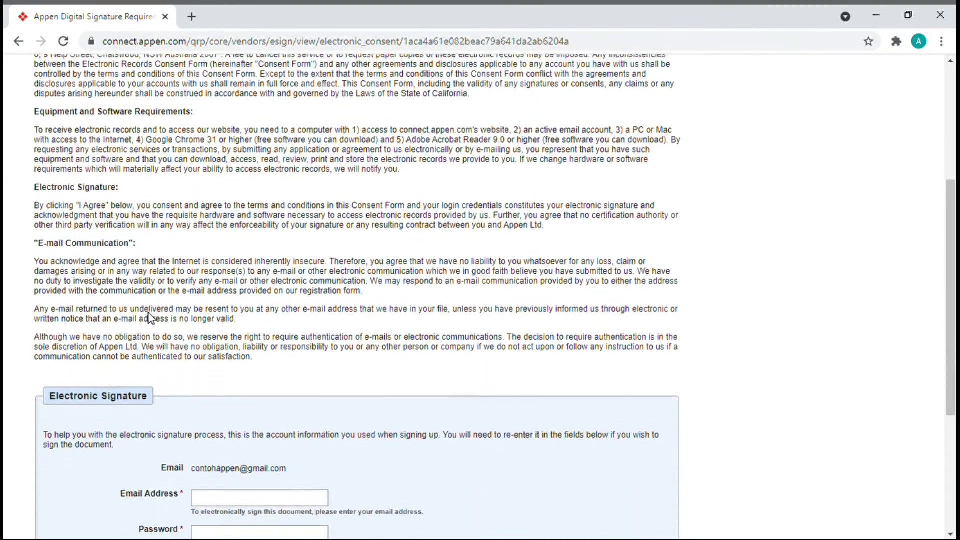
scroll(148, 313, down, 1)
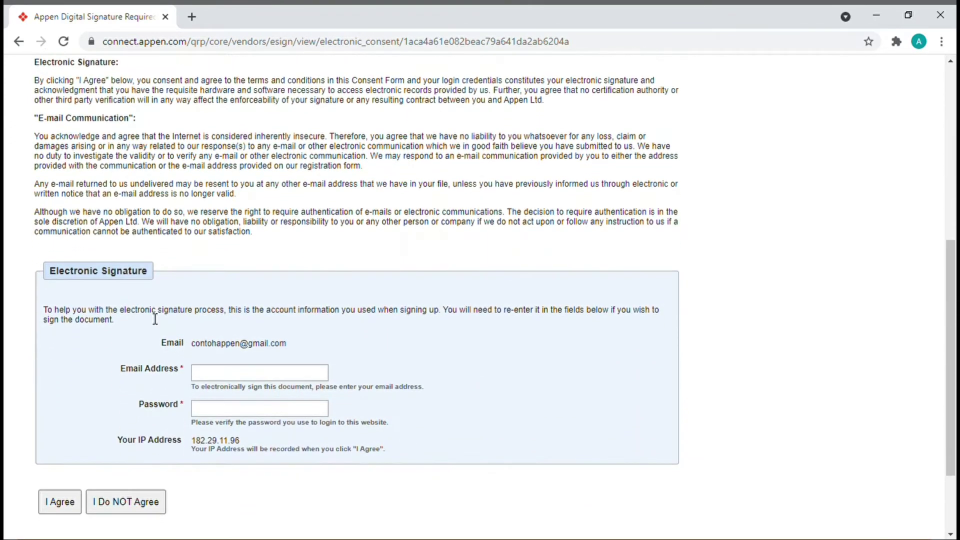
click(233, 373)
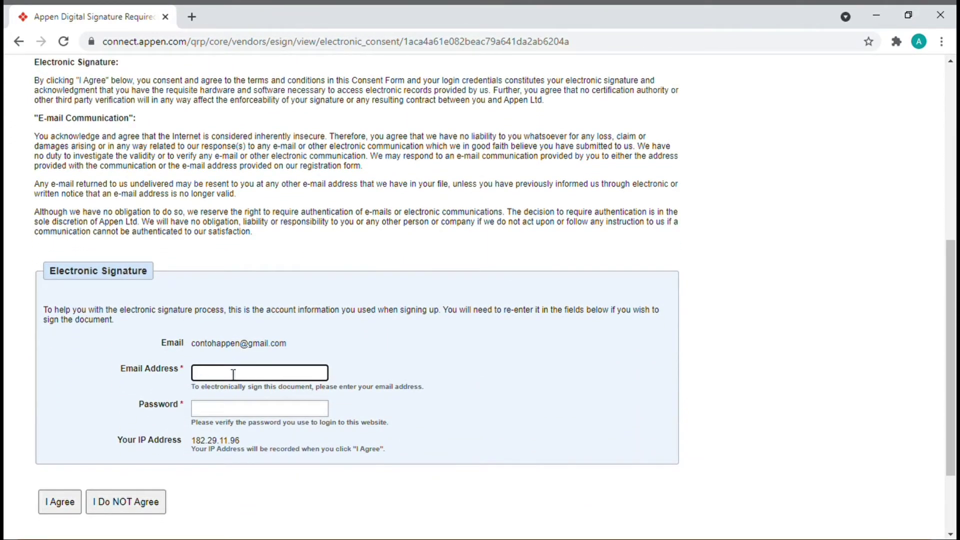
click(244, 399)
click(248, 414)
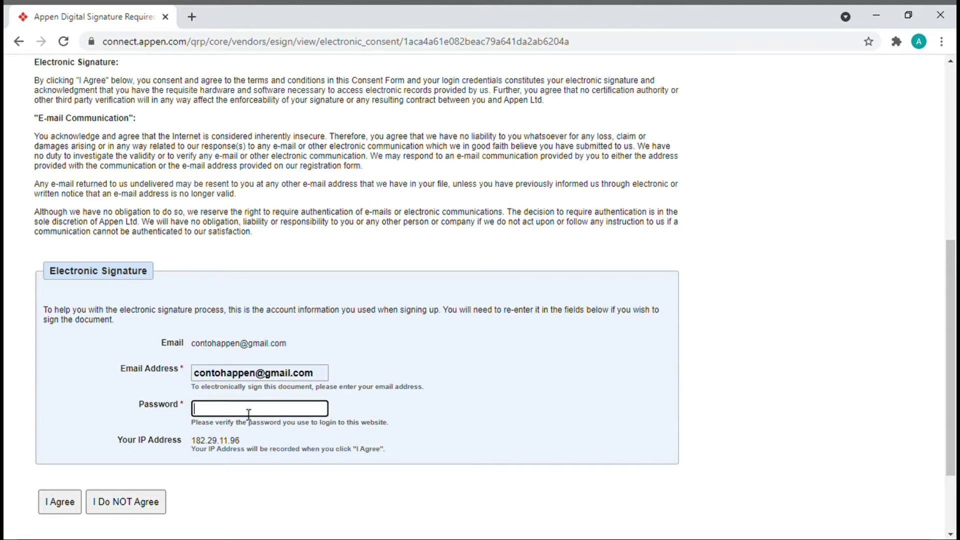
text(•••••••••••)
click(64, 503)
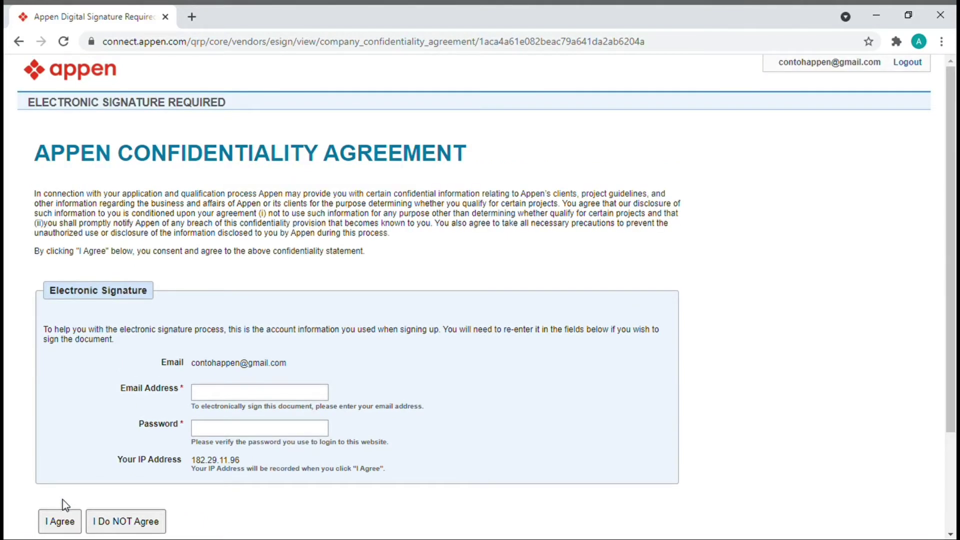
- Sign the Confidentiality Agreement with the autofilled e-mail and corrected password, then agree
scroll(62, 500, down, 2)
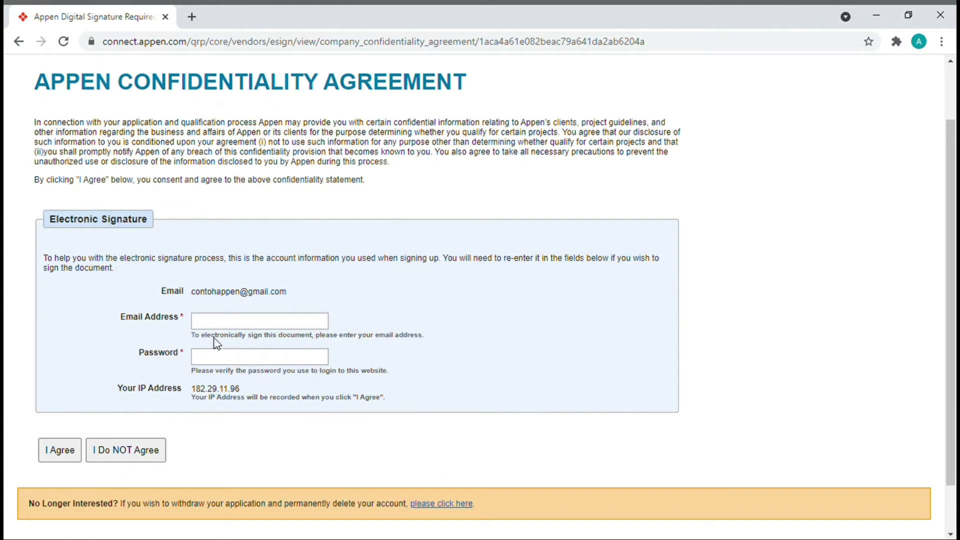
click(235, 327)
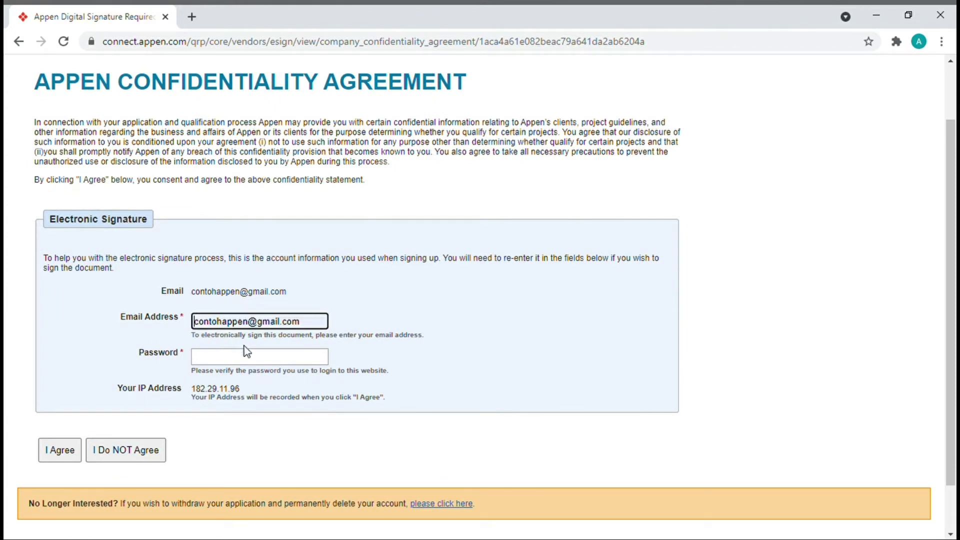
click(244, 346)
click(241, 358)
text(•••••)
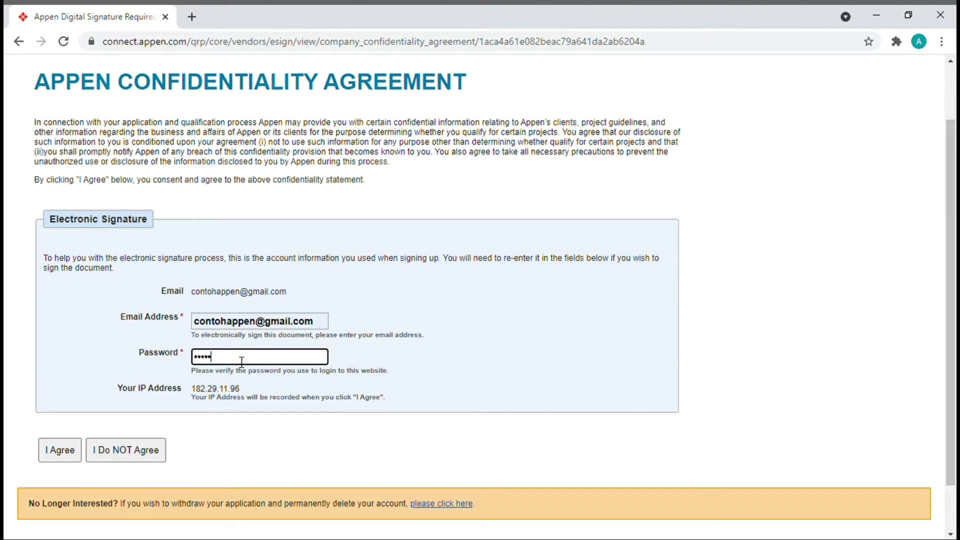
key(BackSpace)
key(BackSpace)
key(BackSpace)
key(BackSpace)
text(••••••••••••)
click(47, 456)
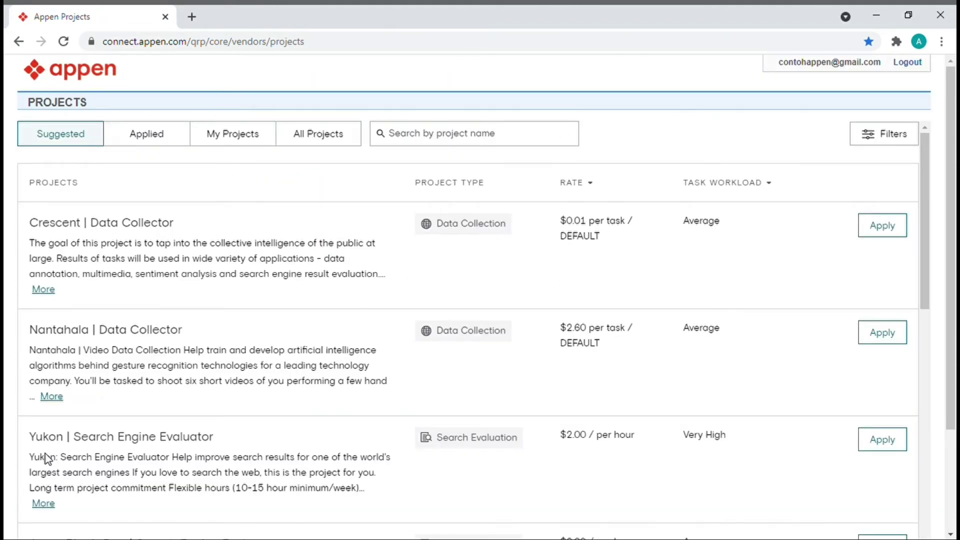
- Browse the Projects list, switch to All Projects, and reload to reach the Profile page
scroll(184, 412, down, 7)
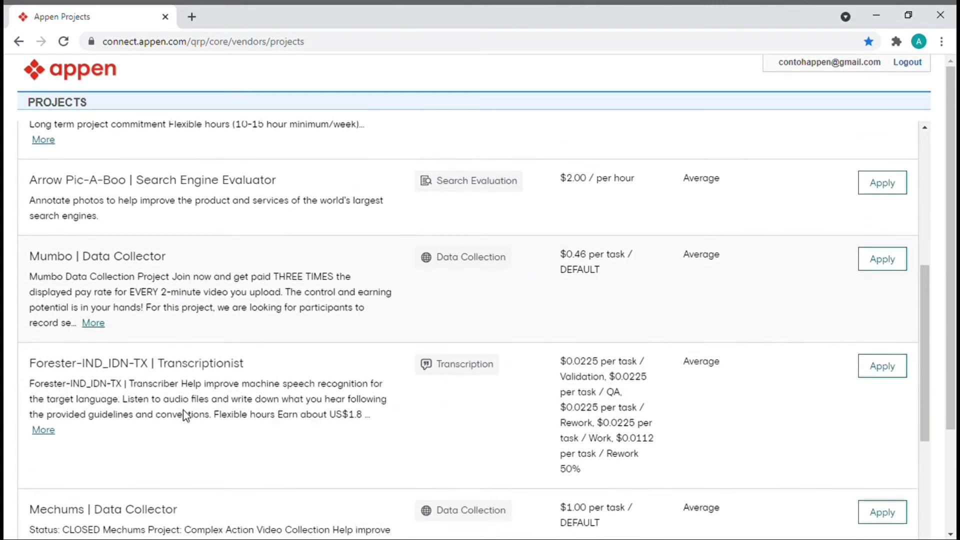
scroll(183, 410, down, 8)
scroll(188, 414, up, 11)
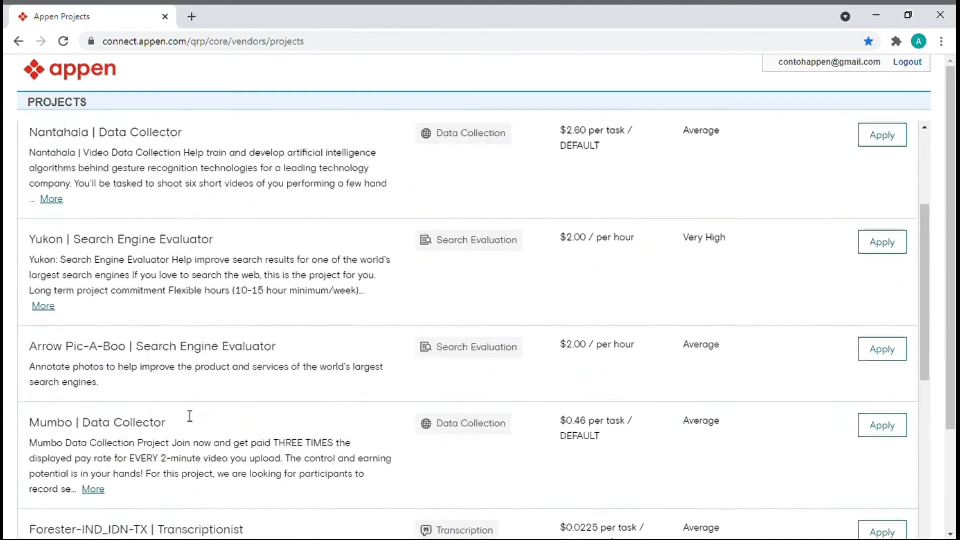
scroll(188, 416, up, 4)
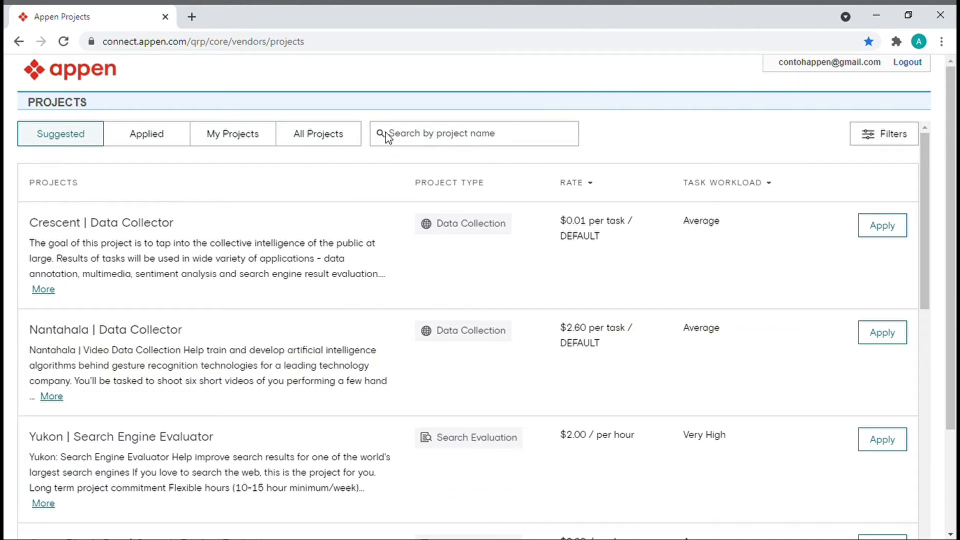
click(328, 136)
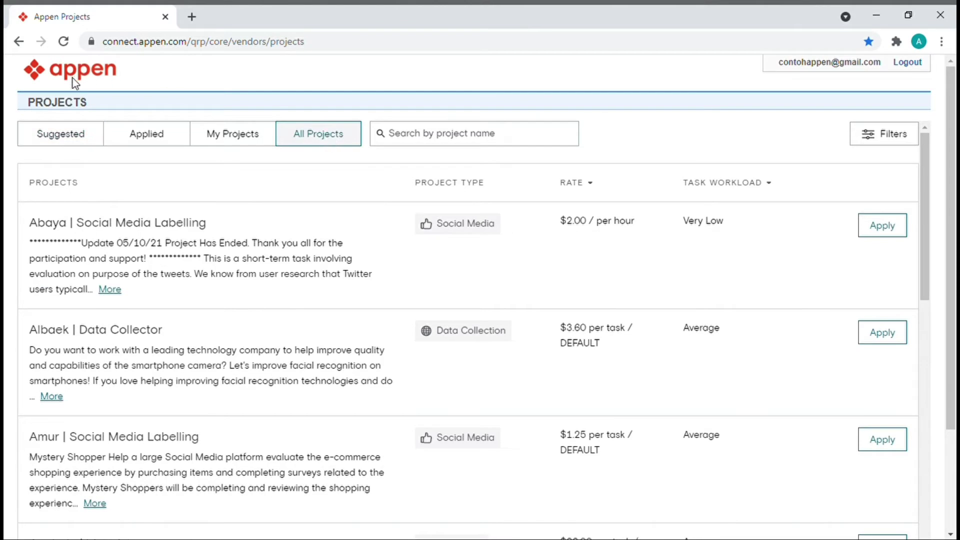
click(64, 103)
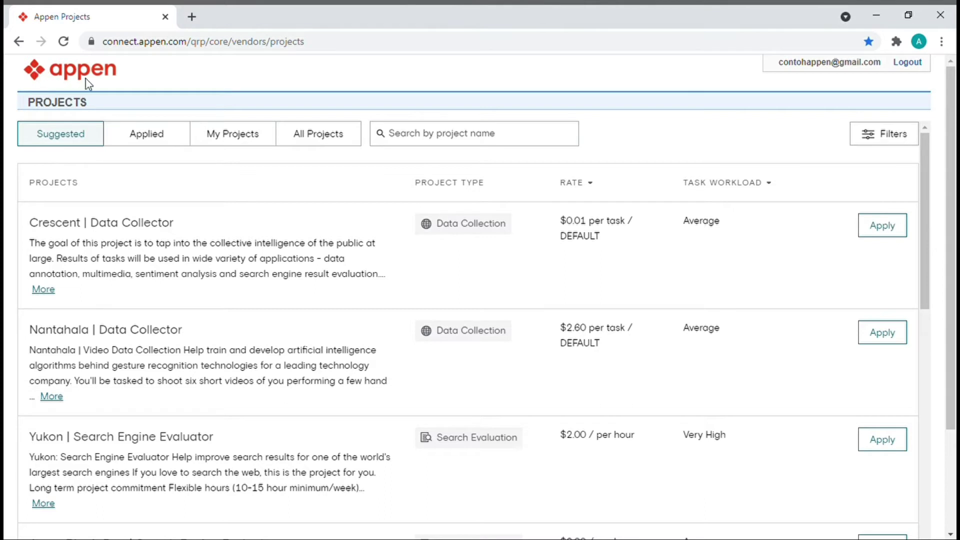
click(74, 106)
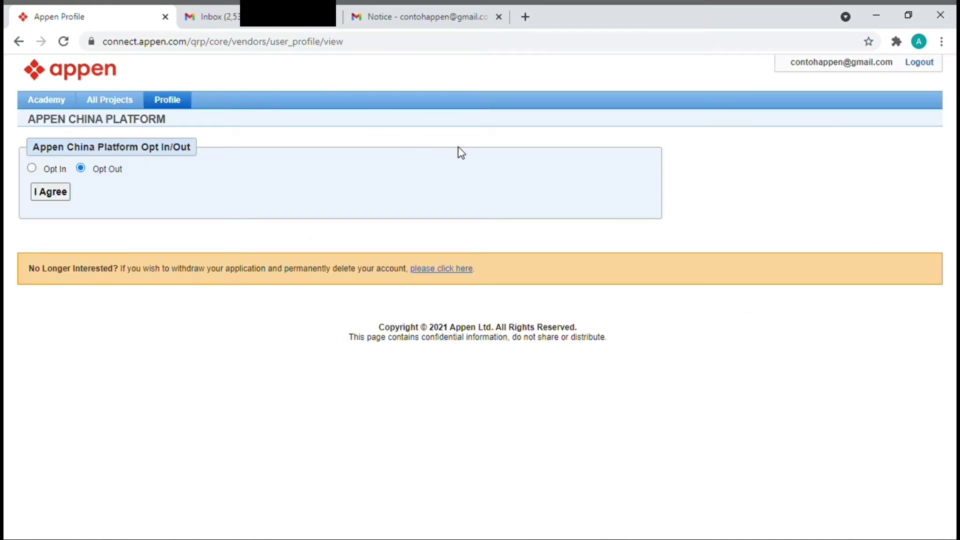
- Opt in to the Appen China Platform and sign the release with the account password
click(32, 169)
scroll(119, 334, down, 15)
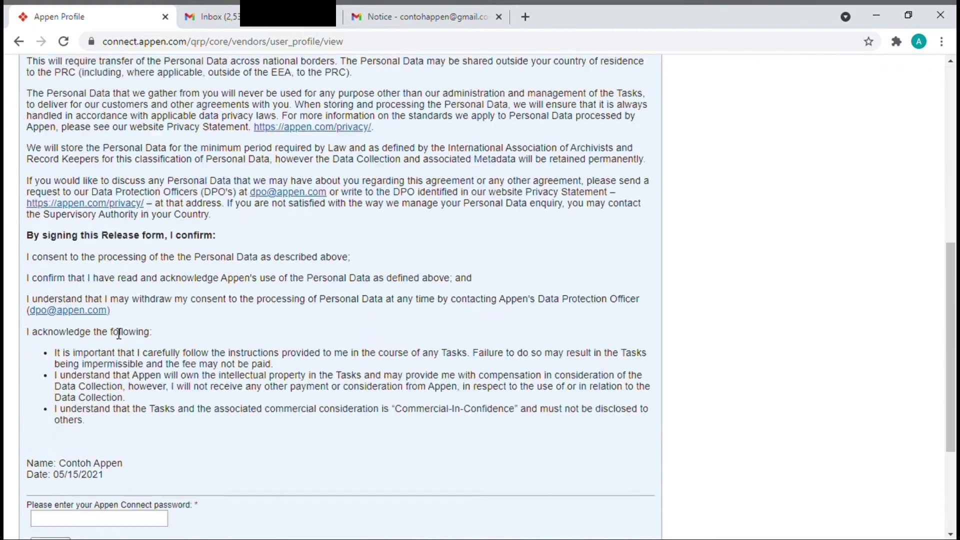
click(118, 350)
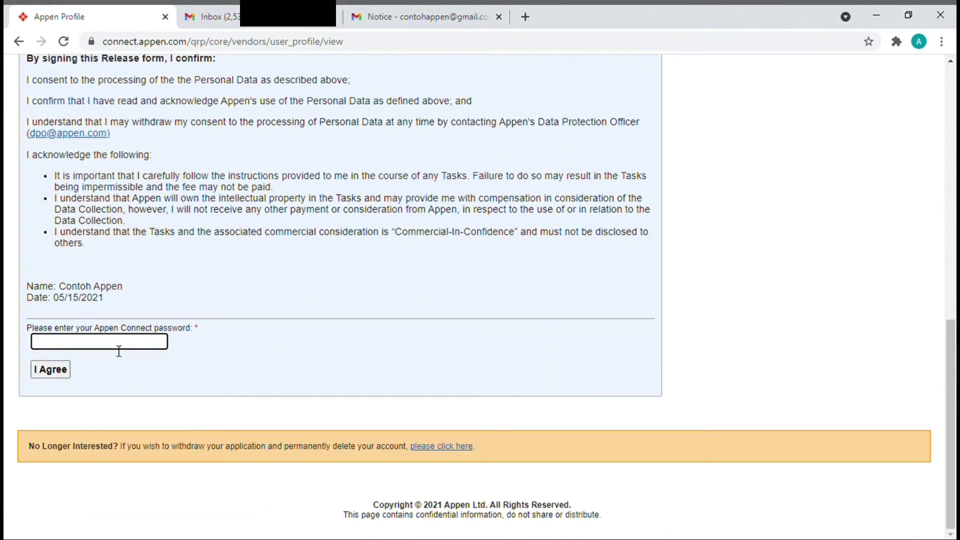
text(******)
text(•••)
click(50, 374)
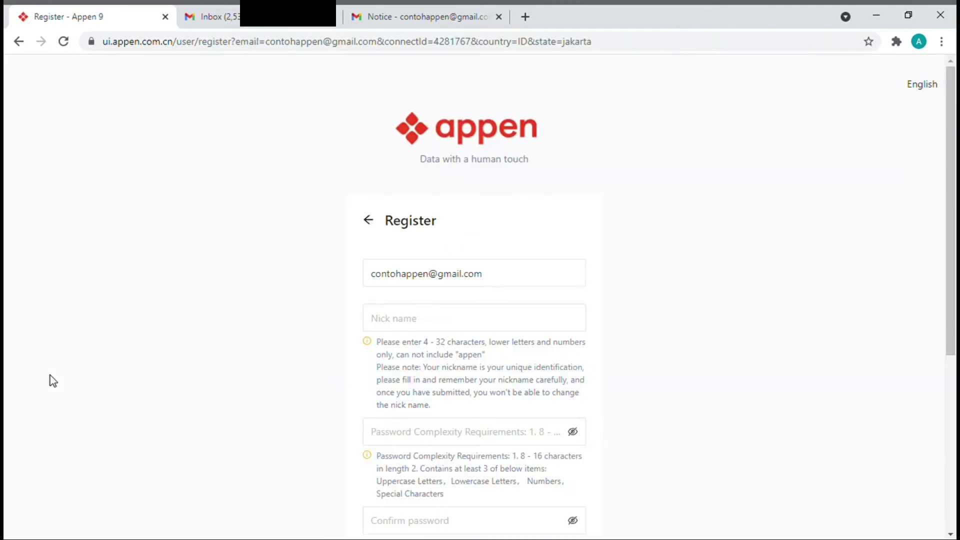
- Enter the nickname, revising 'contohappen_' to 'contohappen123_' and removing its lowercase first letter
scroll(510, 410, down, 4)
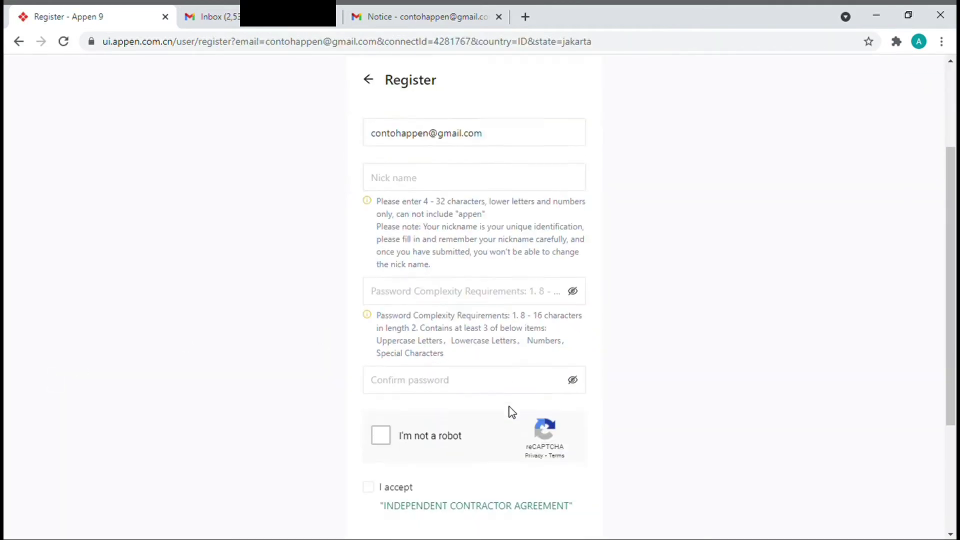
scroll(509, 411, up, 1)
scroll(510, 412, down, 1)
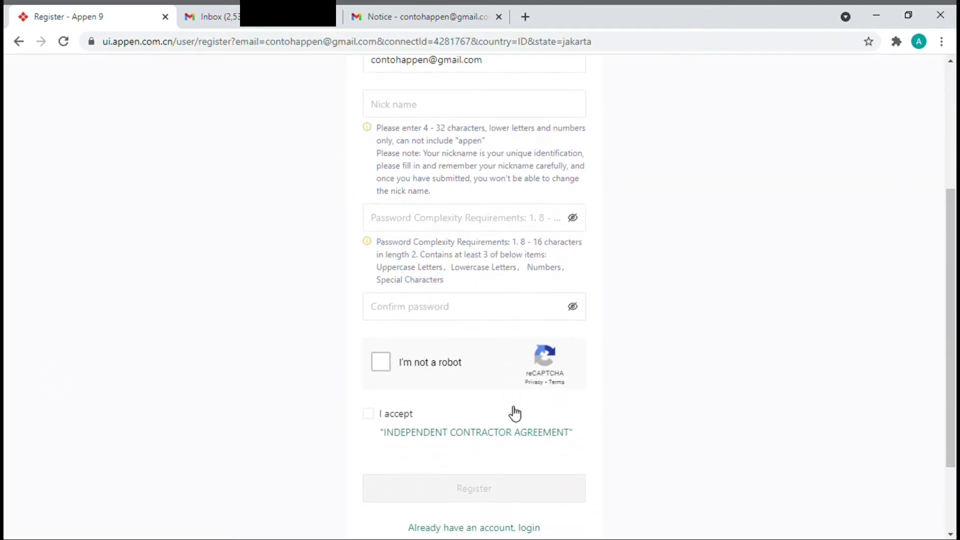
scroll(514, 412, up, 1)
click(527, 168)
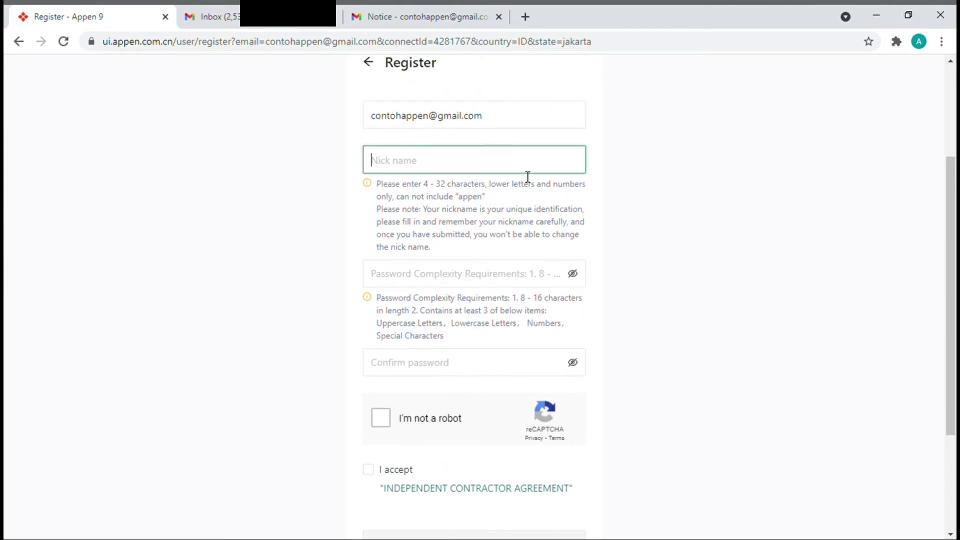
text(co)
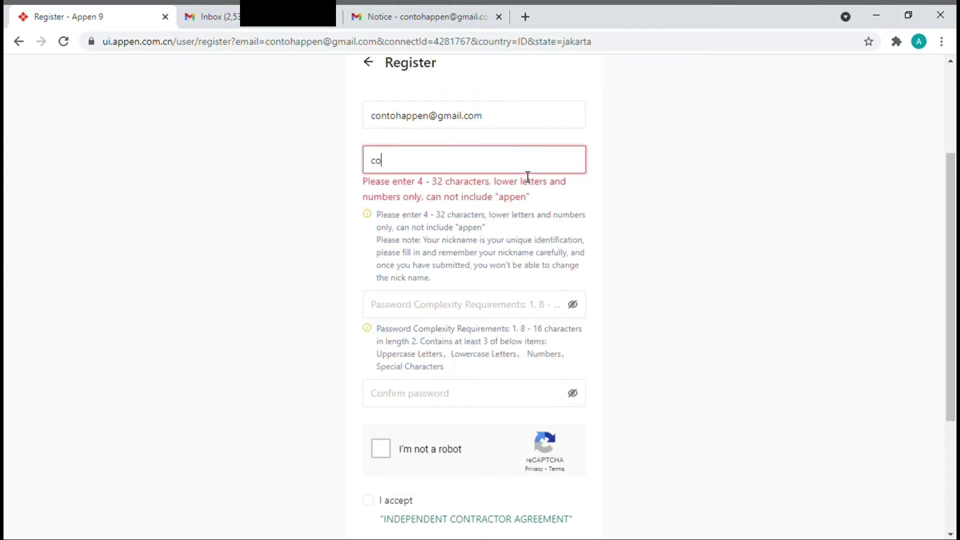
text(ntohappen)
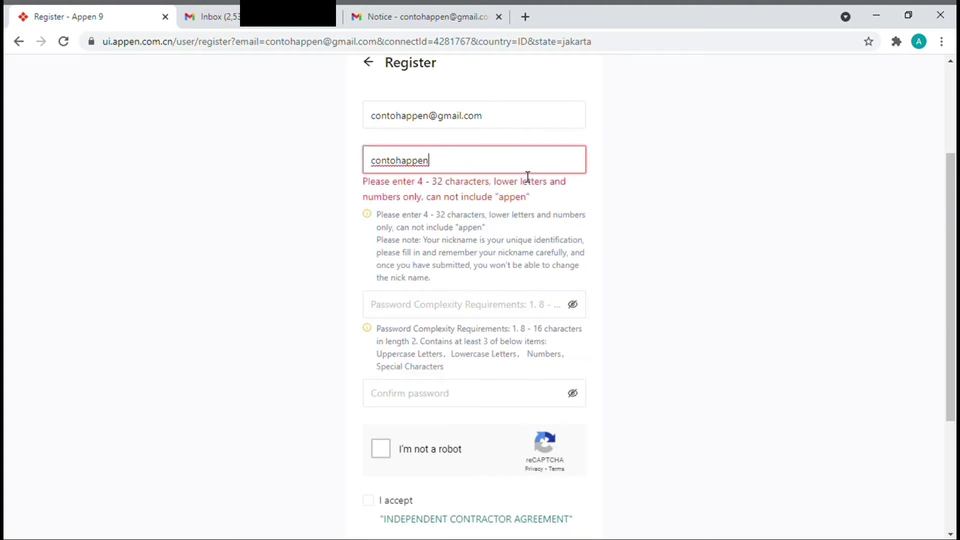
text(_)
key(BackSpace)
key(BackSpace)
key(BackSpace)
key(BackSpace)
key(BackSpace)
key(BackSpace)
key(BackSpace)
key(BackSpace)
key(BackSpace)
key(BackSpace)
key(BackSpace)
key(BackSpace)
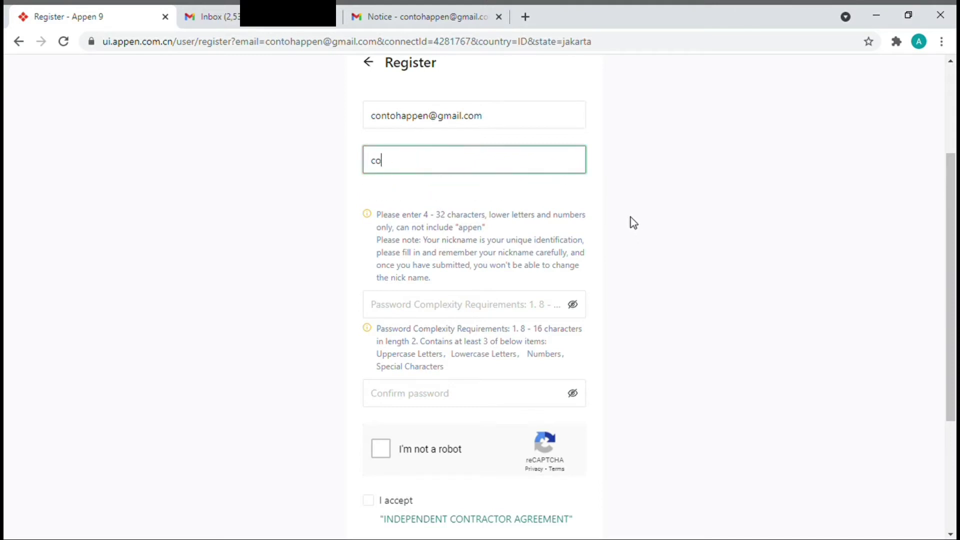
text(cont)
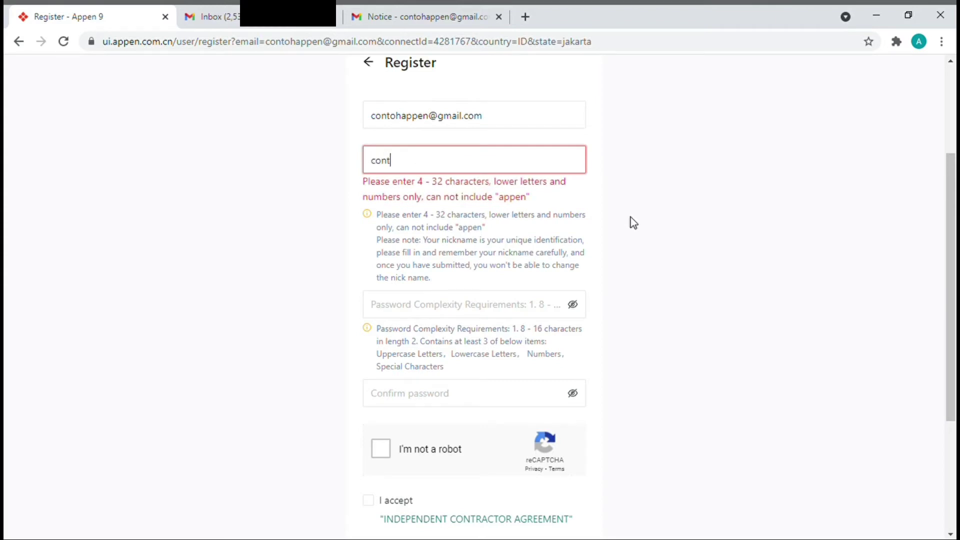
text(ohappen123_)
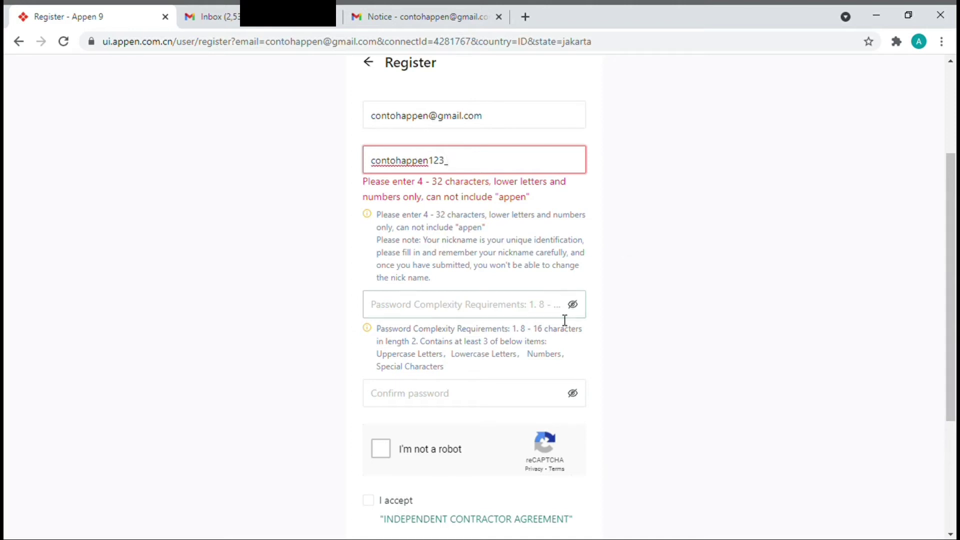
click(376, 162)
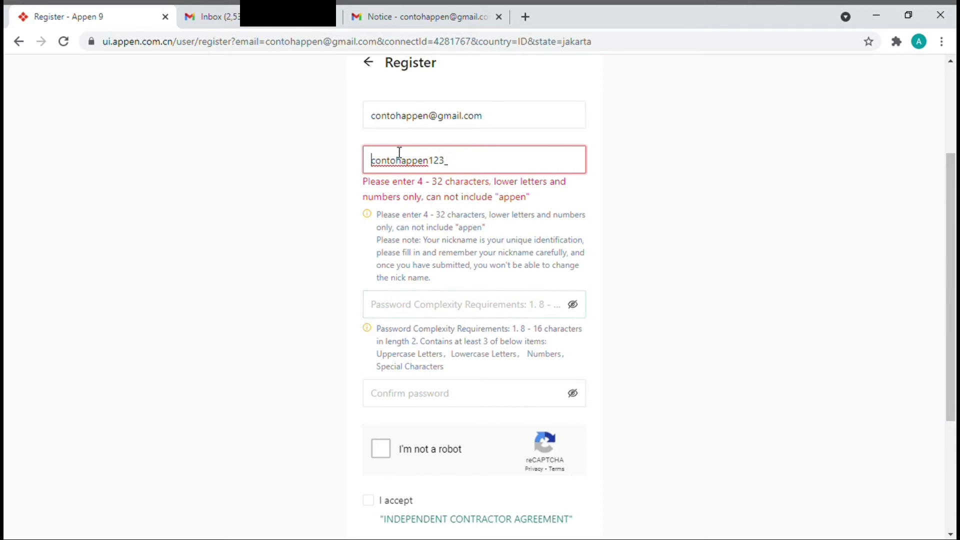
key(Delete)
- Capitalise the nickname's first letter to 'C', then enter and confirm the password
text(C)
click(426, 303)
text(•••••)
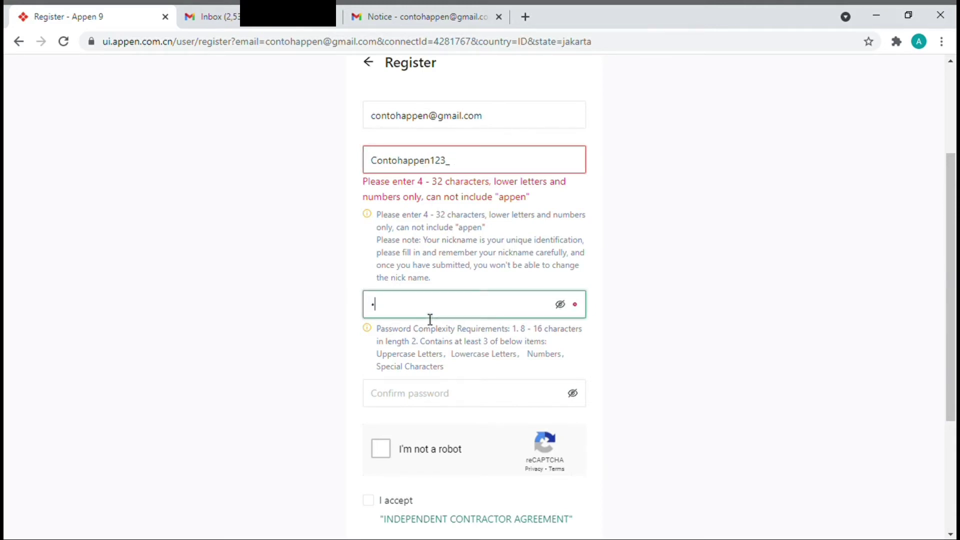
text(•••••••)
click(439, 403)
text(••••••)
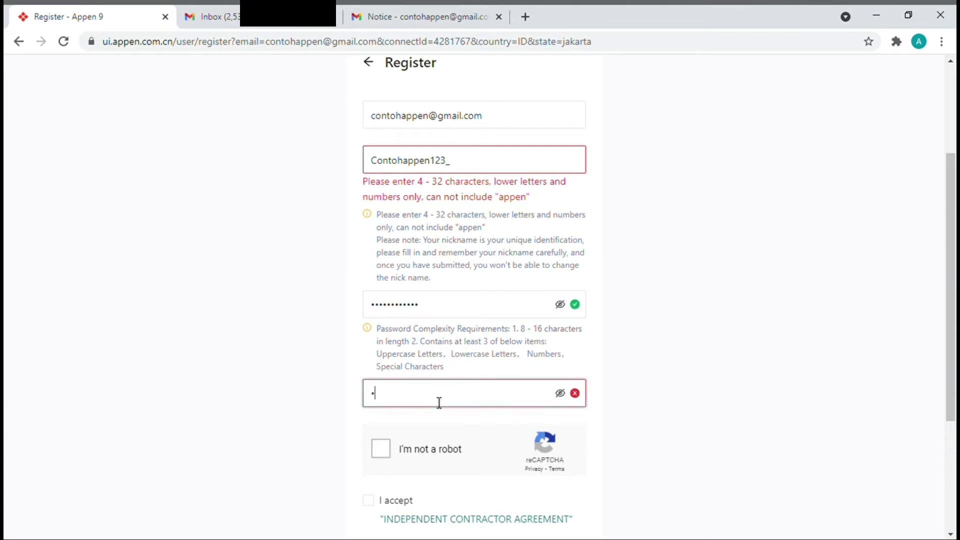
text(••••••)
- Pass the reCAPTCHA robot check and accept the independent contractor agreement
click(384, 450)
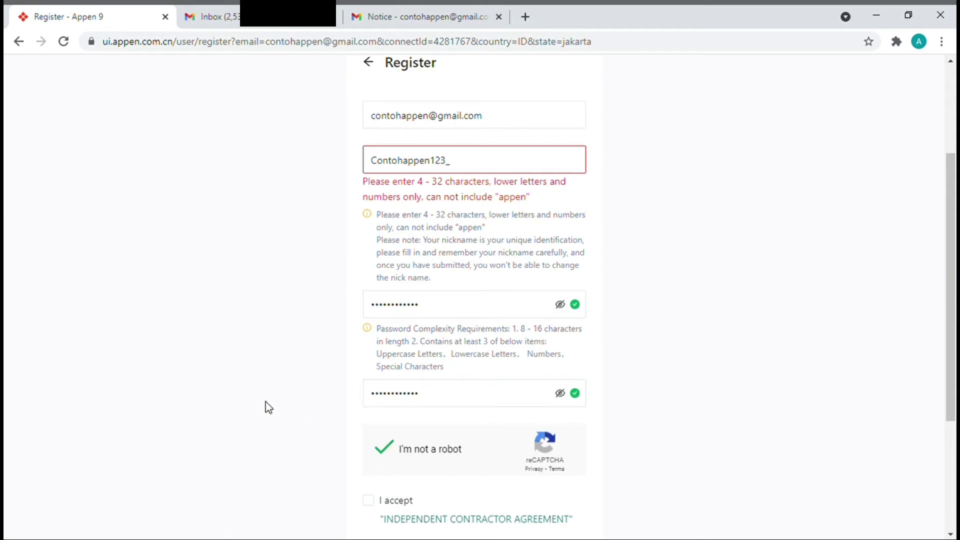
scroll(265, 402, down, 3)
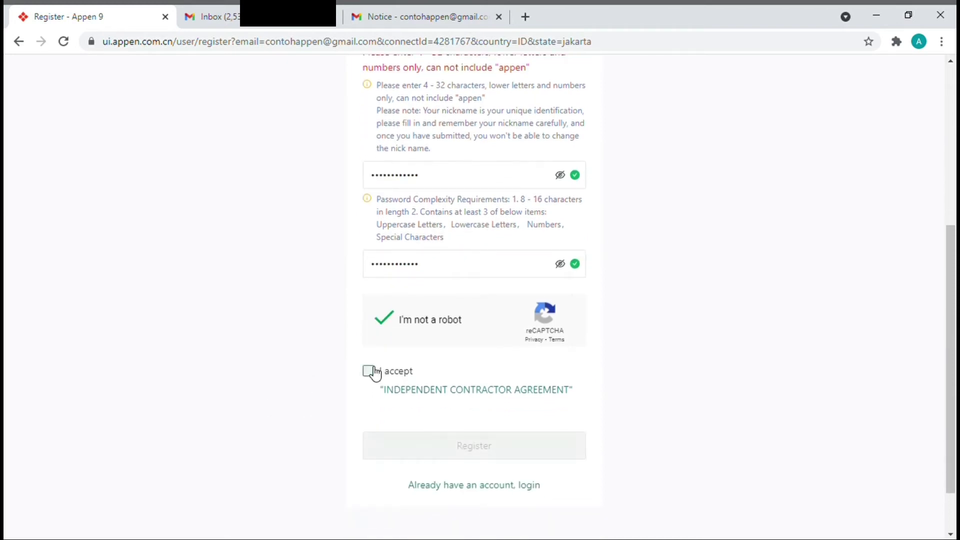
click(376, 371)
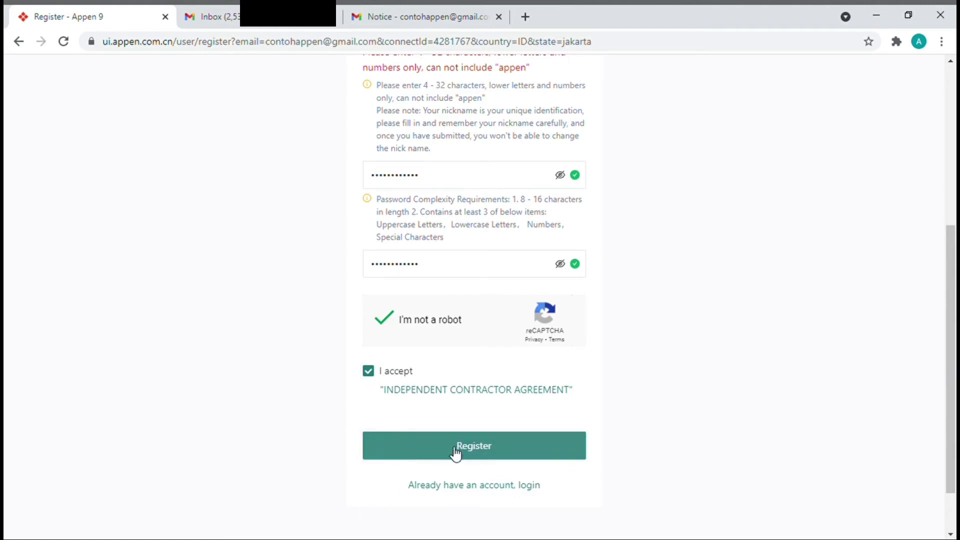
scroll(614, 361, up, 1)
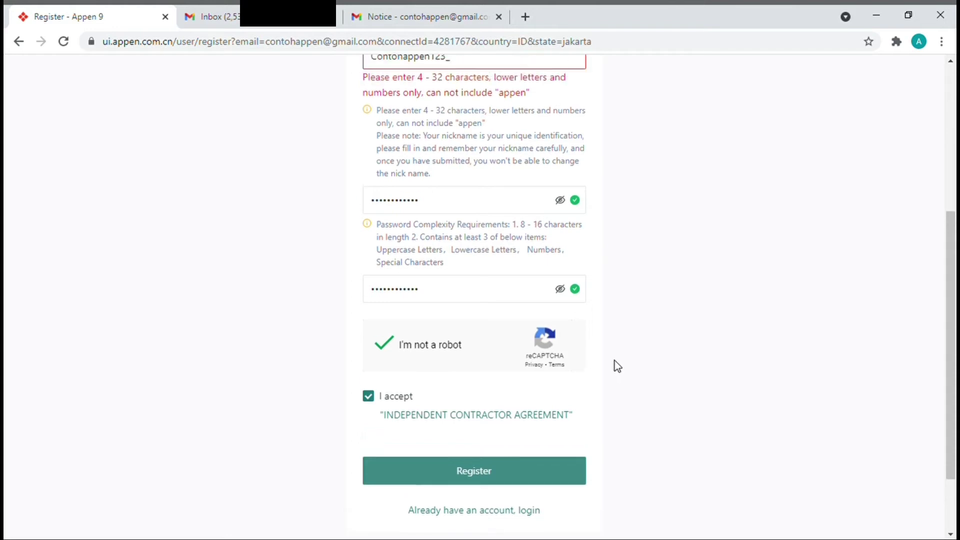
scroll(614, 361, down, 2)
scroll(614, 361, up, 1)
- Delete part of 'appen' from the nickname and resubmit the registration form
scroll(554, 421, up, 3)
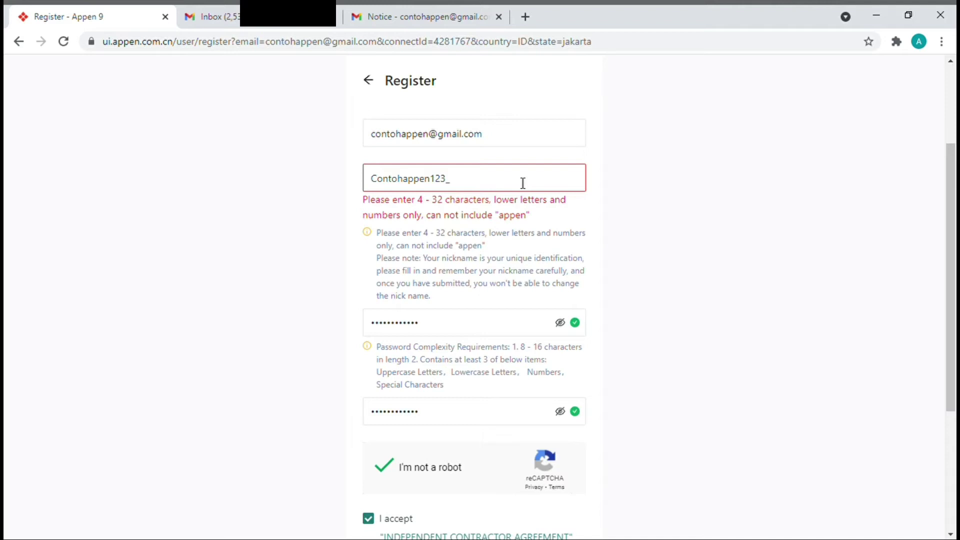
click(430, 179)
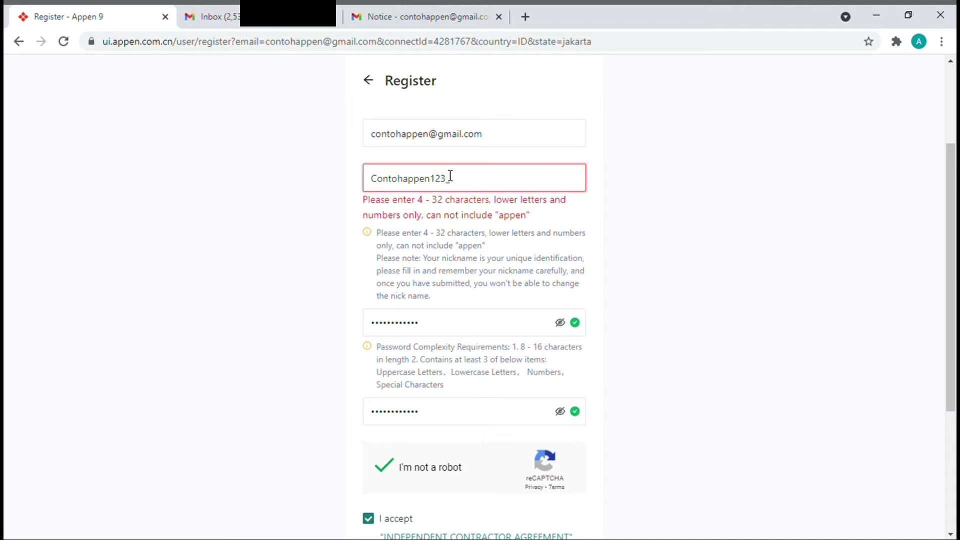
key(BackSpace)
key(BackSpace)
key(BackSpace)
key(BackSpace)
key(BackSpace)
scroll(571, 251, down, 3)
click(456, 465)
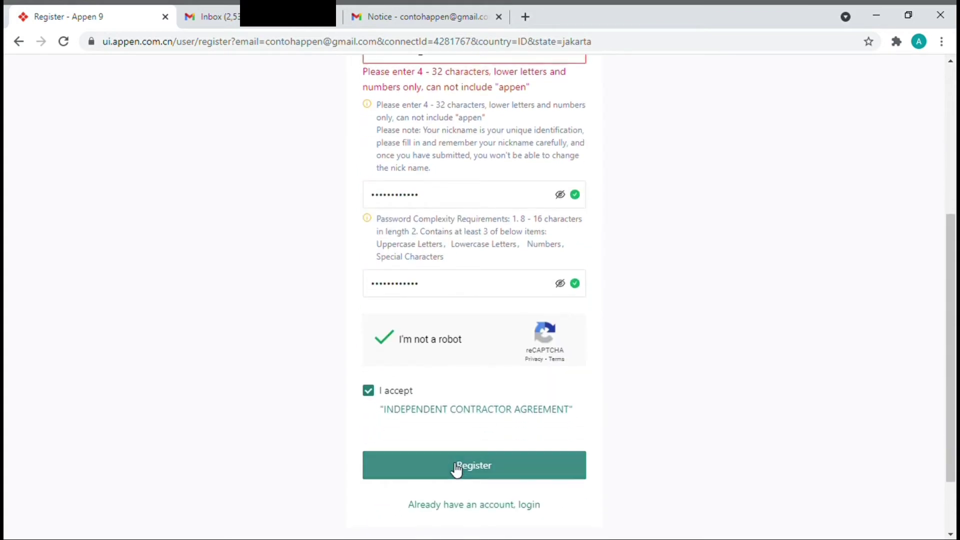
- Replace the whole nickname with 'Contoh32' and retry the registration
scroll(590, 310, up, 3)
scroll(590, 310, up, 1)
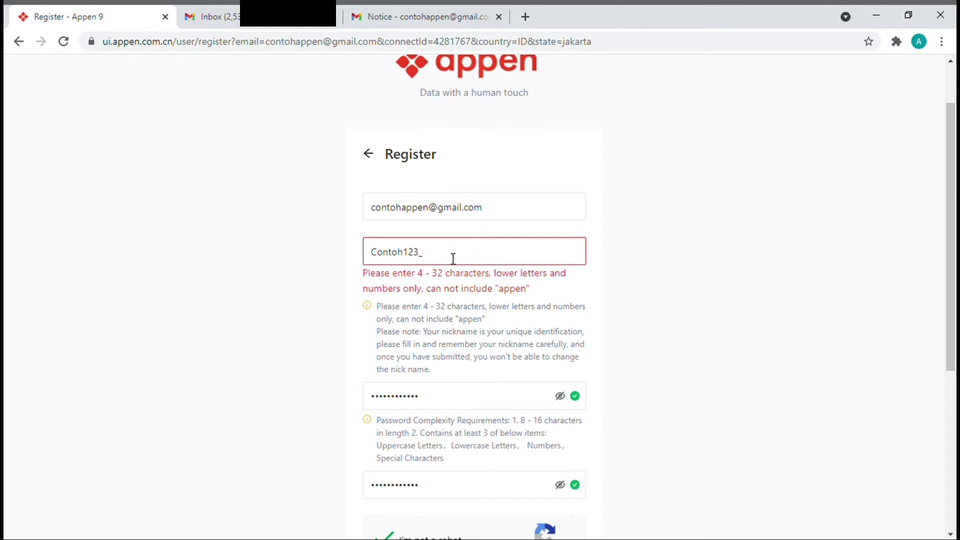
drag(454, 258, 368, 272)
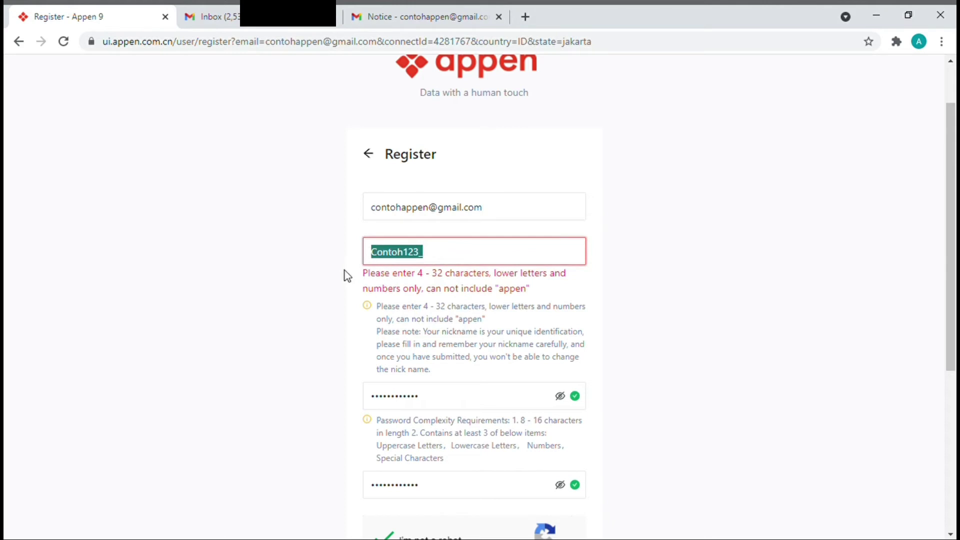
key(BackSpace)
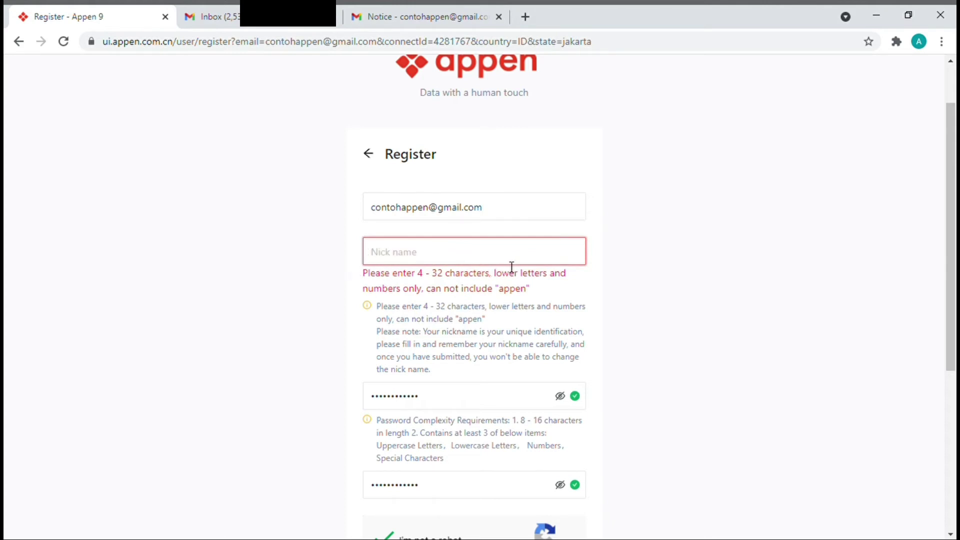
text(Contoh32)
scroll(512, 267, down, 4)
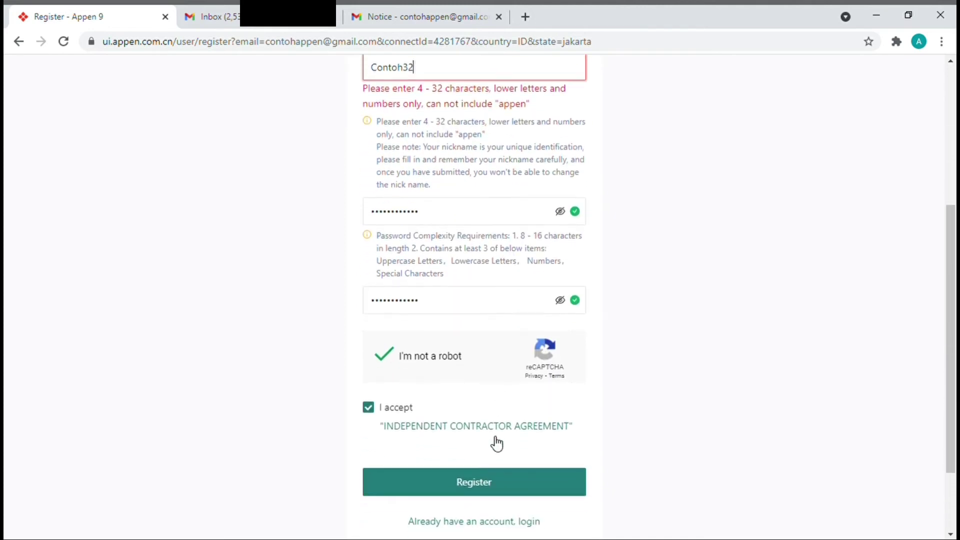
click(477, 483)
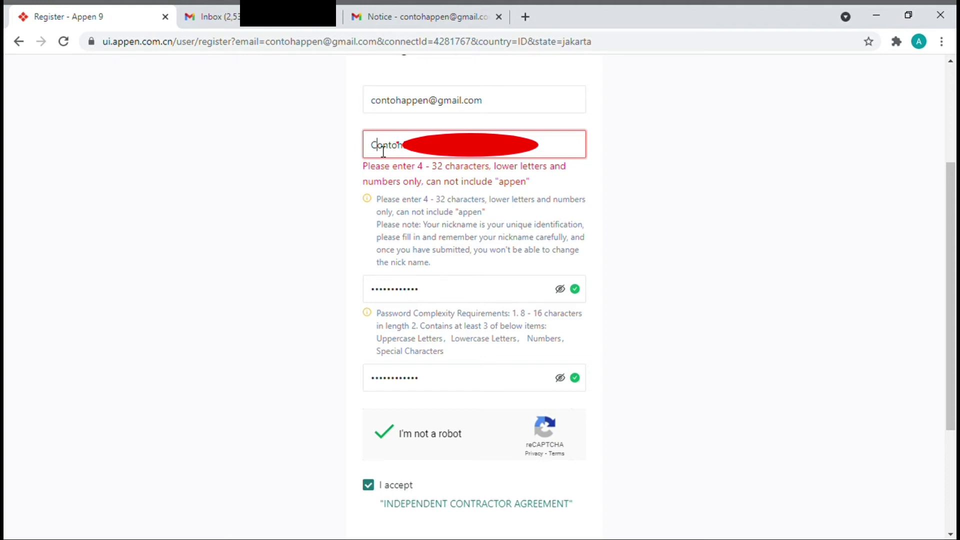
- Make the nickname start lowercase ('contoh32') and pass the expired reCAPTCHA check again
key(Delete)
text(c)
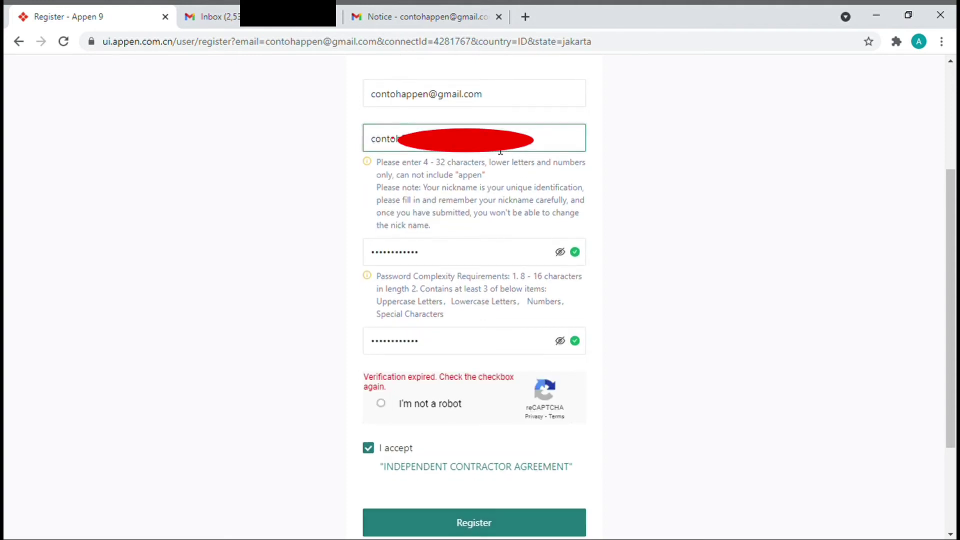
click(374, 405)
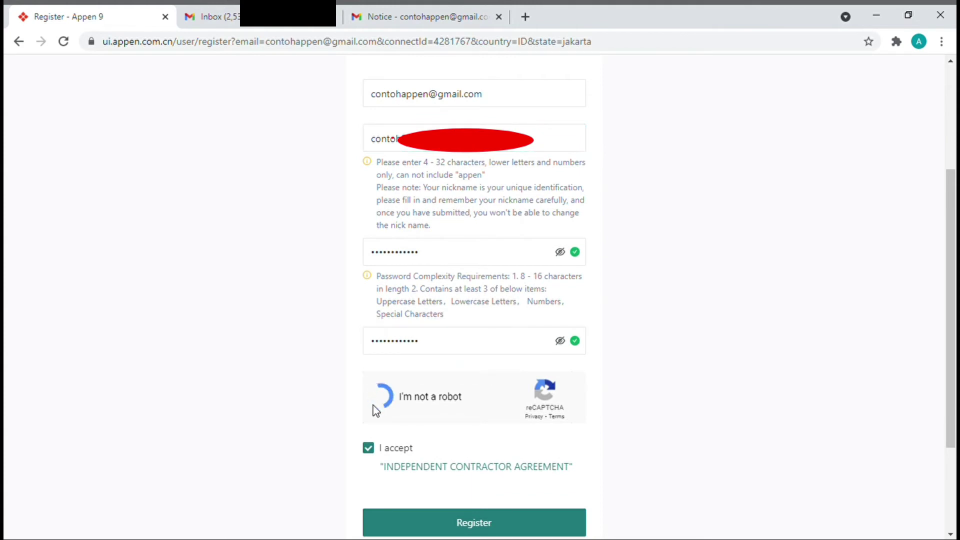
scroll(373, 410, down, 1)
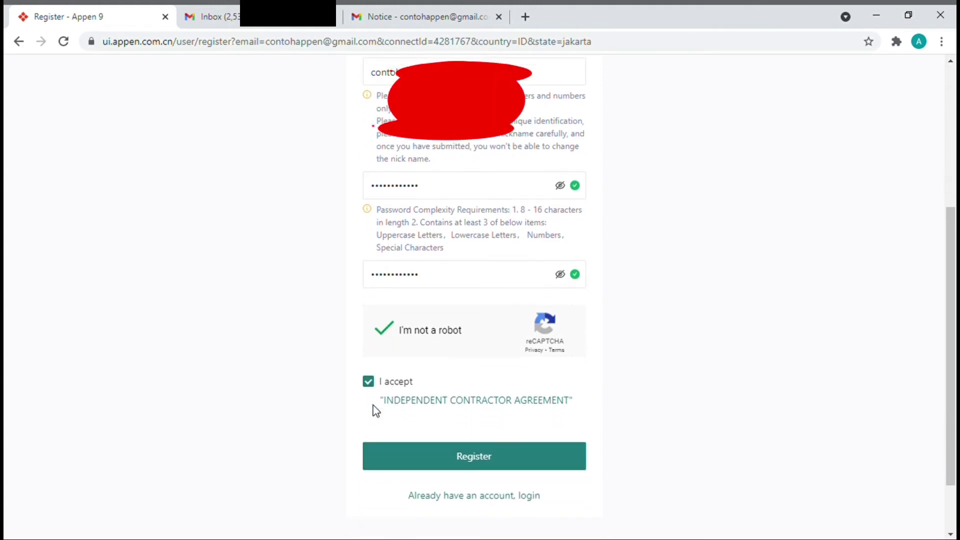
- Submit the completed Appen China registration form with Register
click(492, 457)
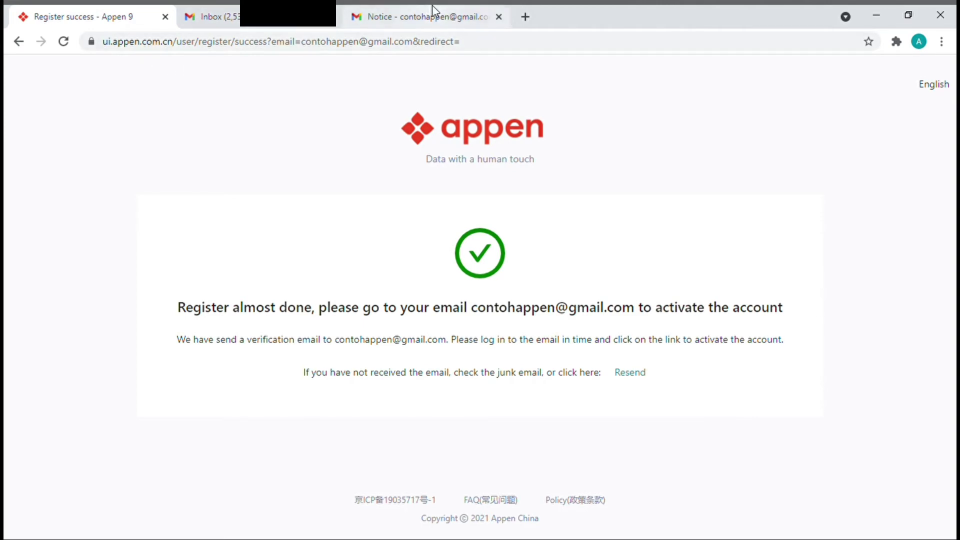
- Close the extra Gmail tab and confirm the Appen account via the Confirm Your Registration email
click(333, 16)
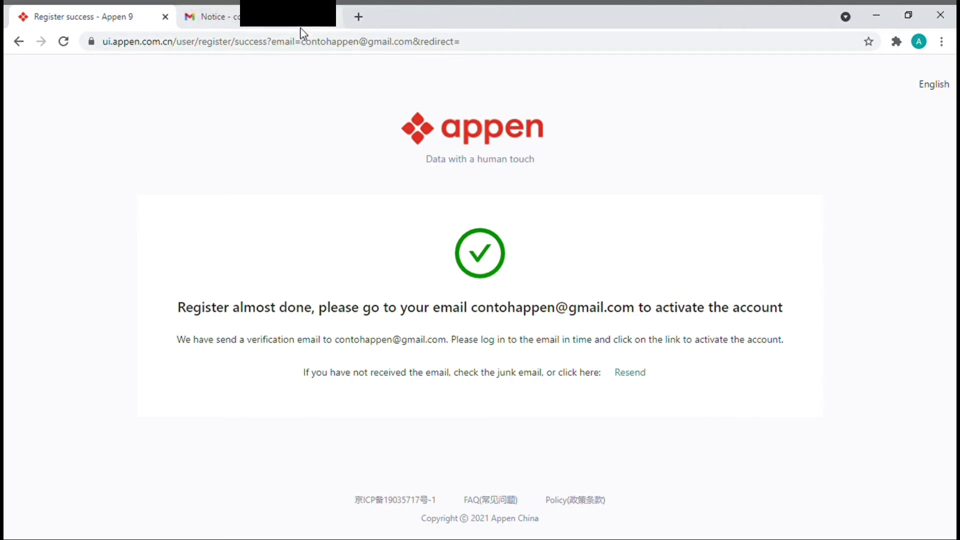
click(320, 21)
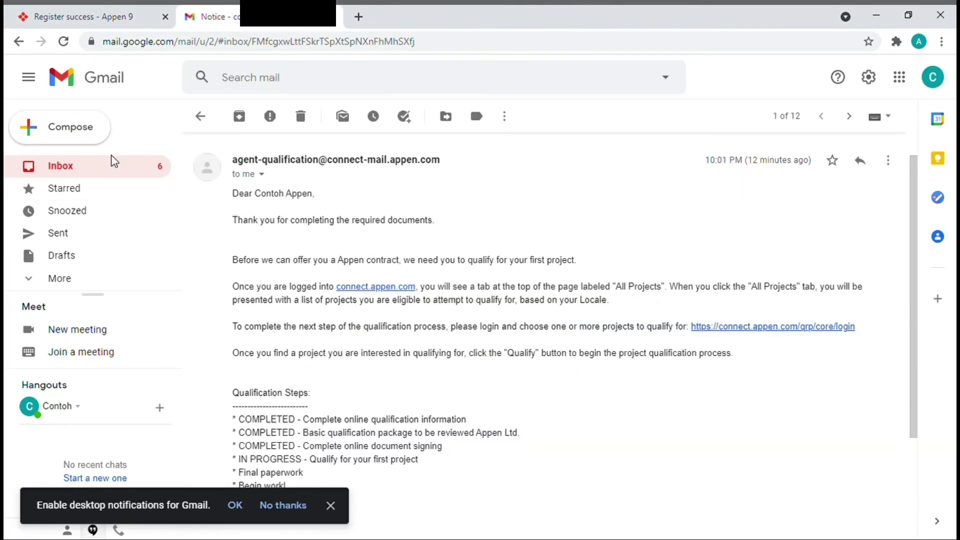
click(117, 169)
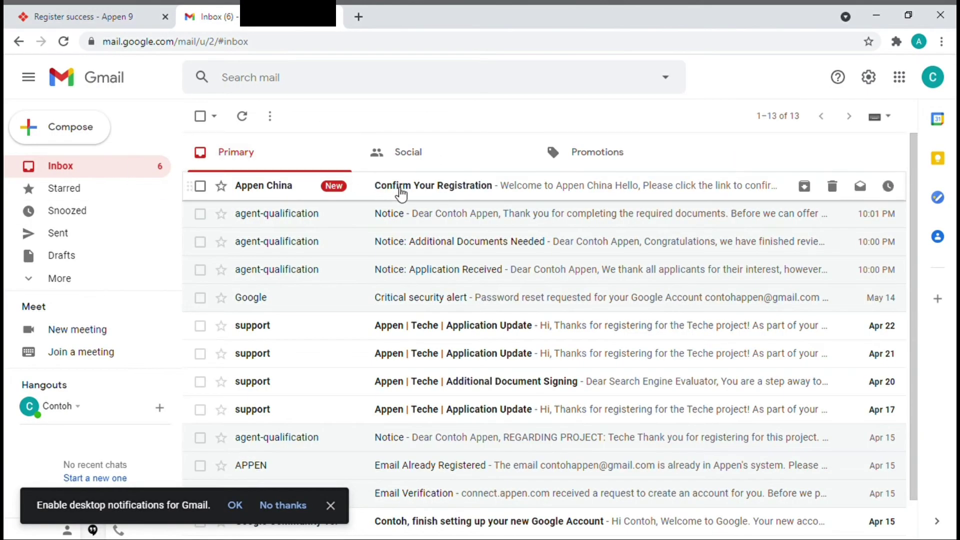
click(399, 192)
click(384, 364)
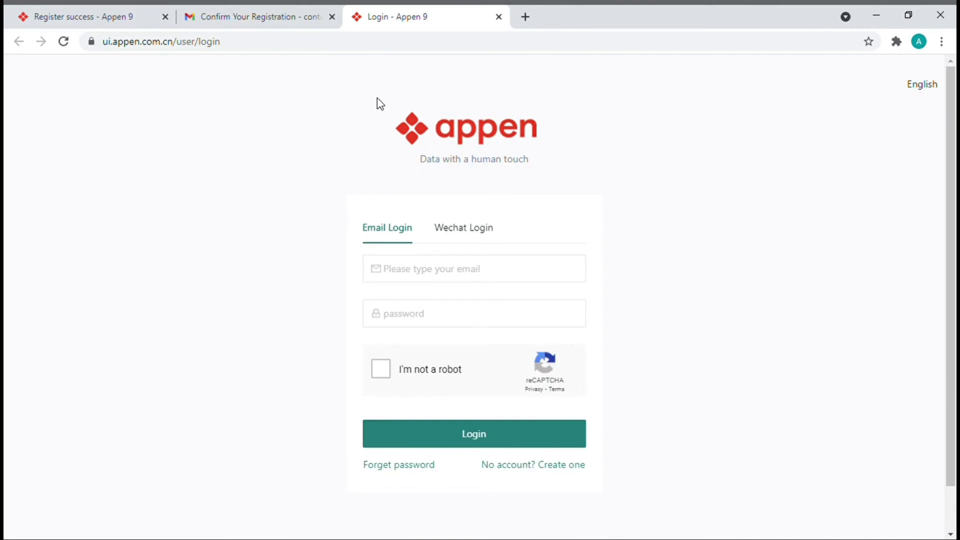
- Log in with the saved email, the account password and the reCAPTCHA check
click(422, 279)
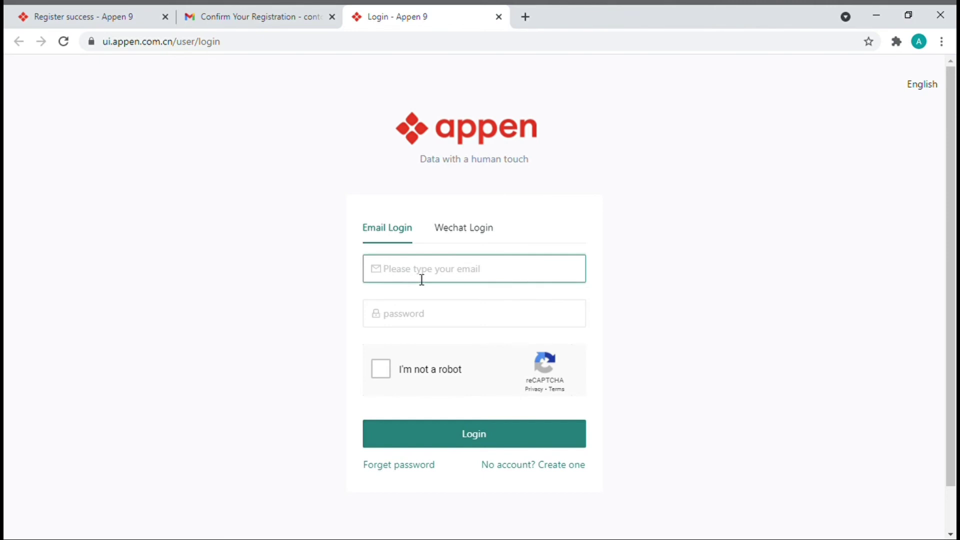
click(443, 297)
click(449, 322)
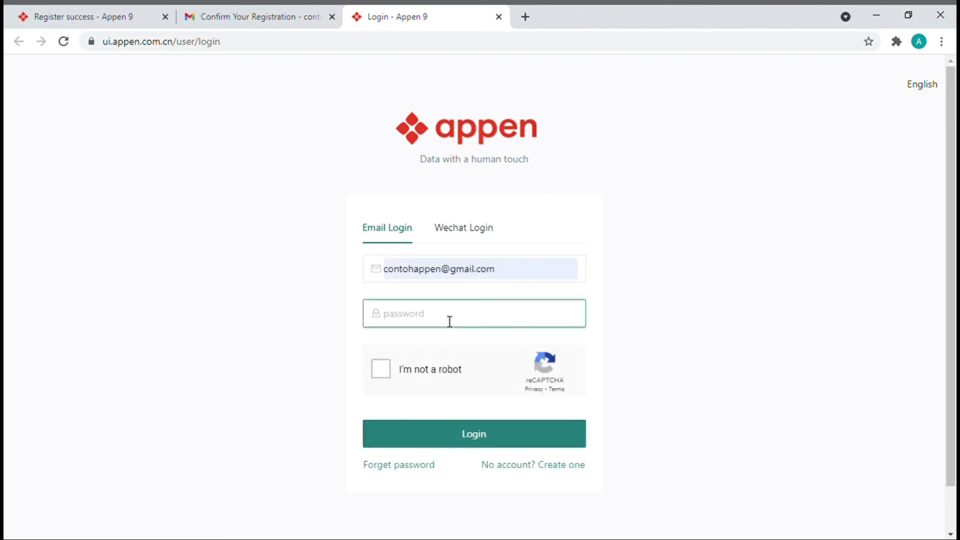
text(************)
click(378, 370)
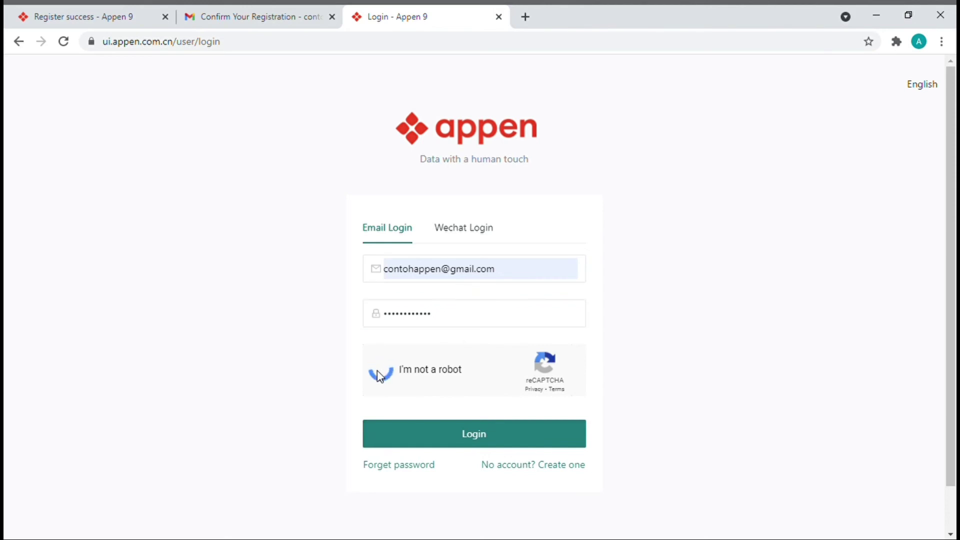
click(444, 439)
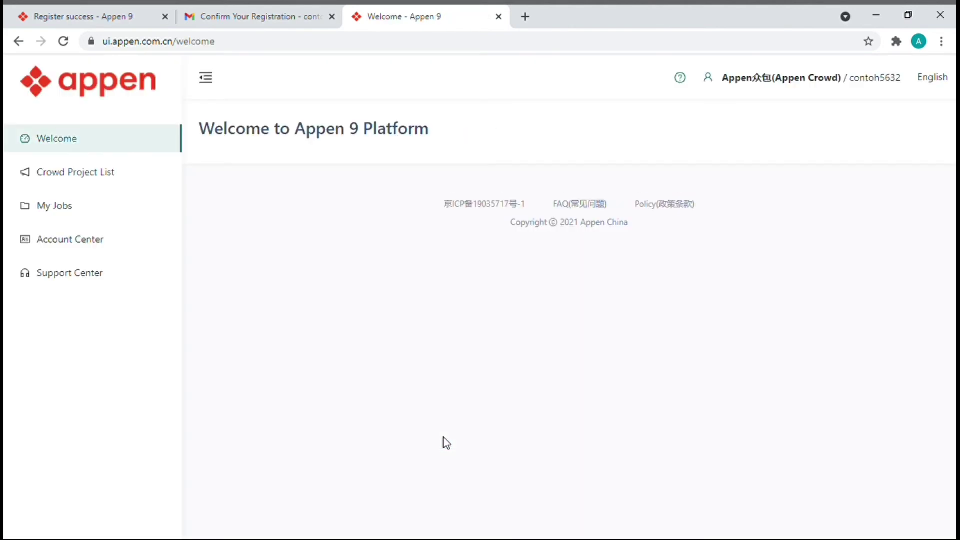
- Browse My Jobs, Account Center, Support Center and Welcome, ending on Crowd Project List
click(93, 178)
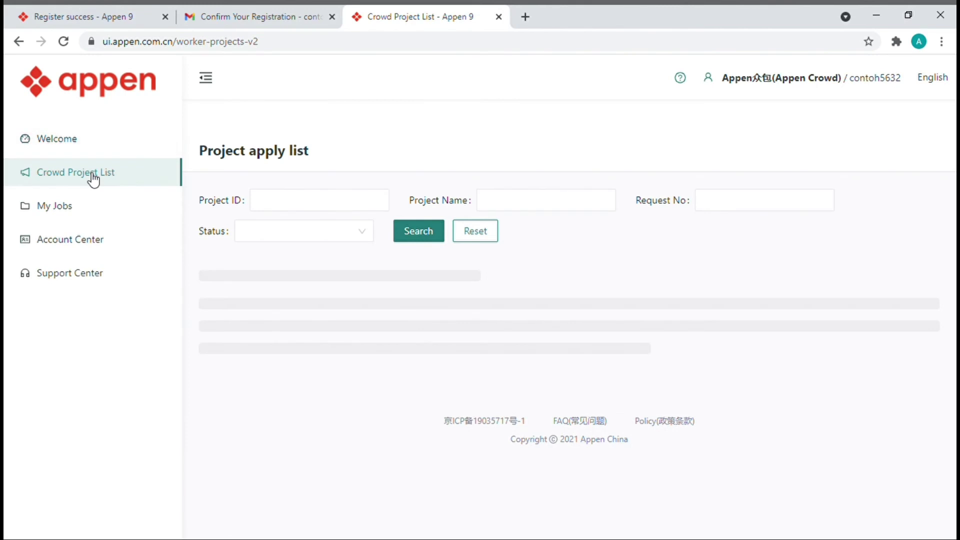
click(80, 207)
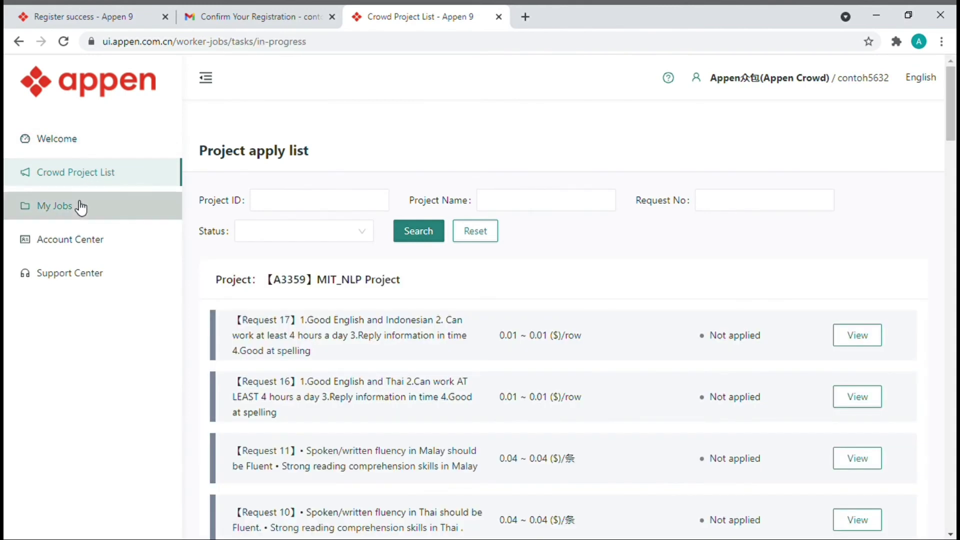
click(77, 239)
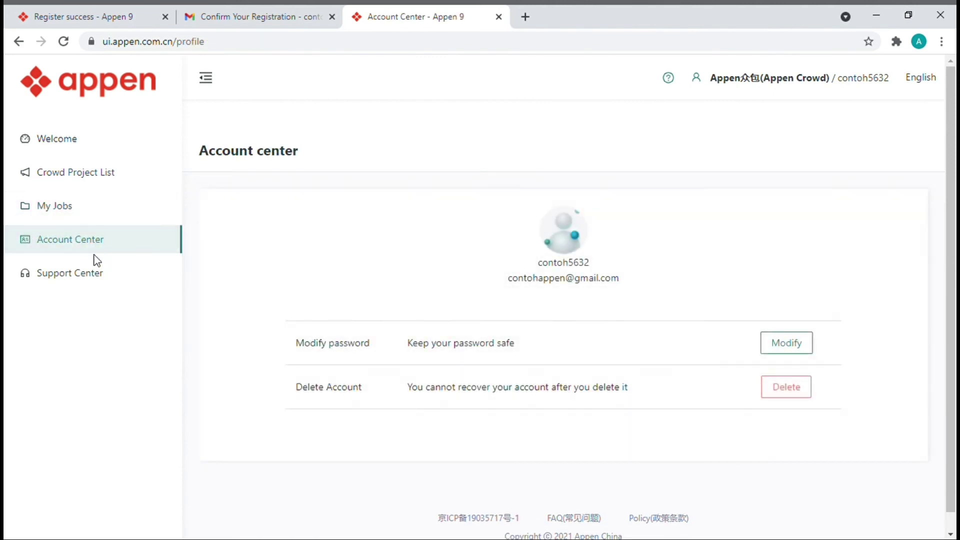
click(96, 279)
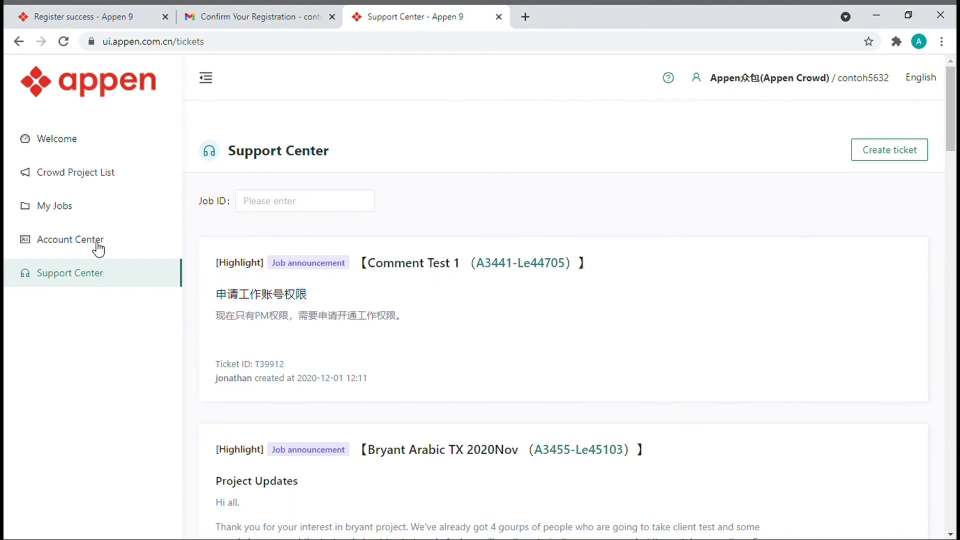
click(102, 147)
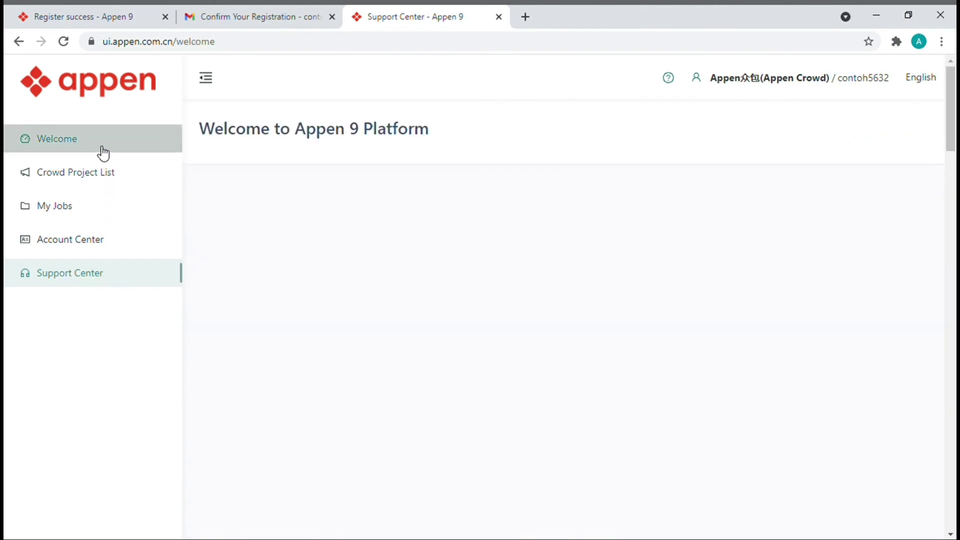
click(102, 175)
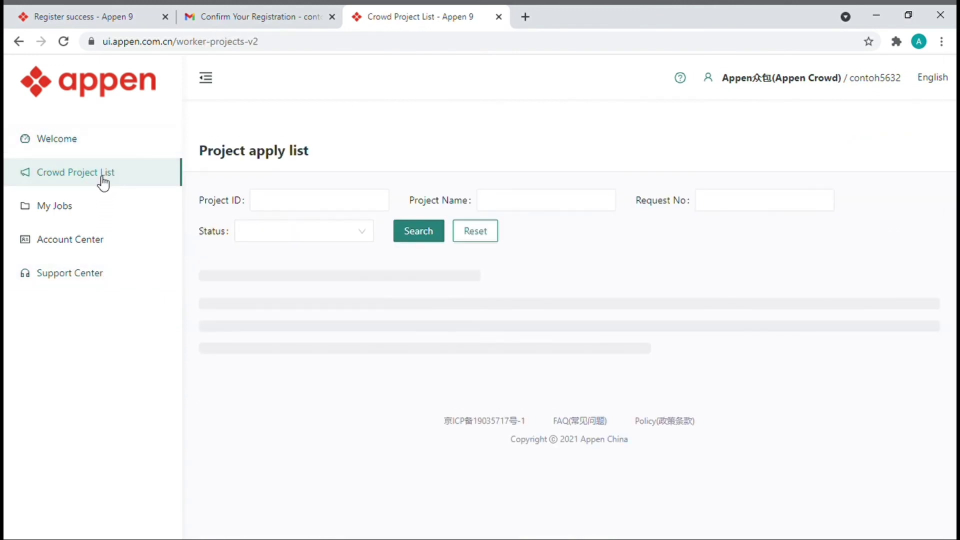
click(93, 208)
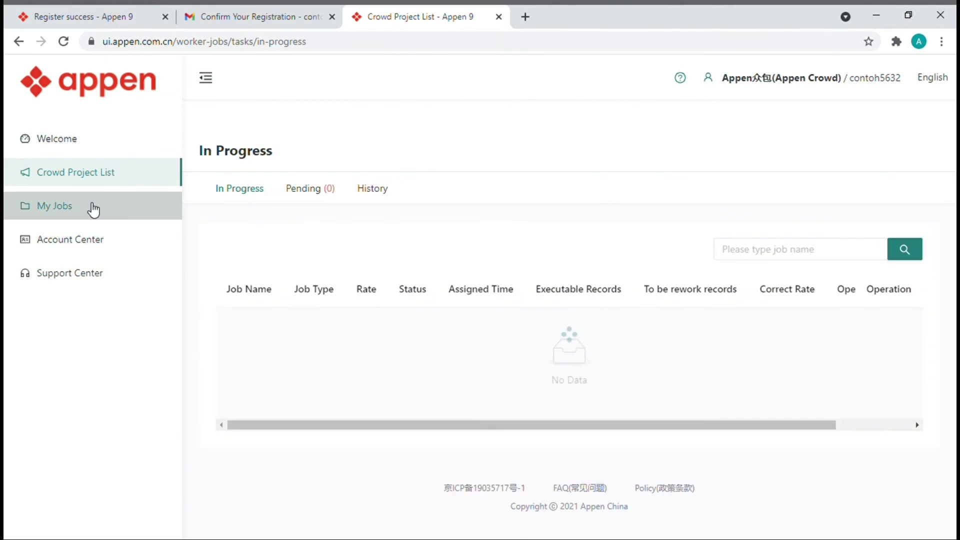
click(99, 246)
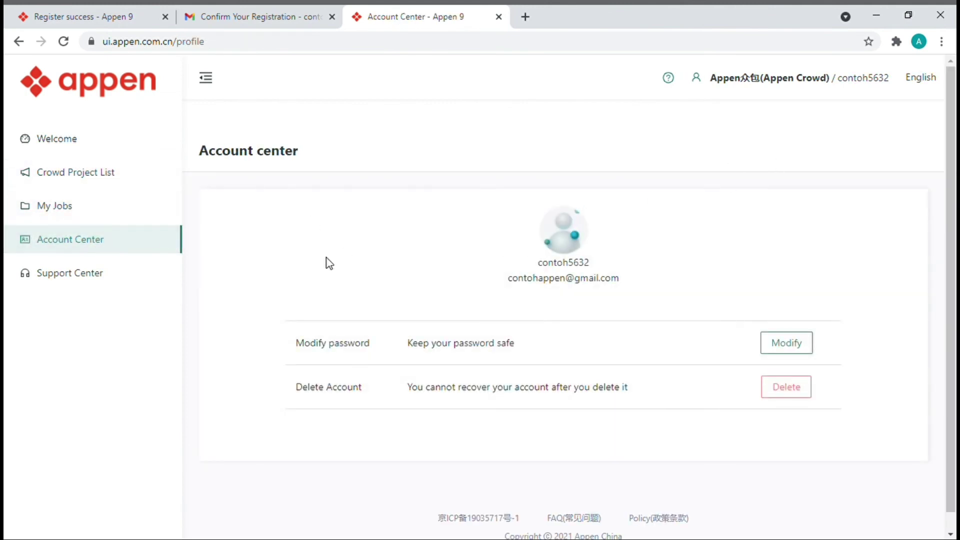
click(113, 181)
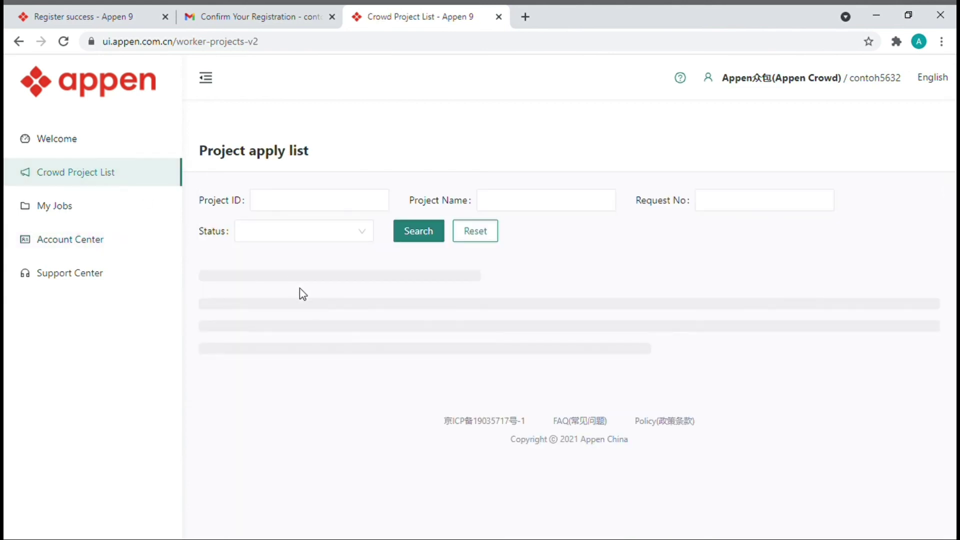
- Find Request 17 of the MIT_NLP Project in the apply list and view its details
scroll(356, 380, down, 1)
scroll(358, 382, down, 1)
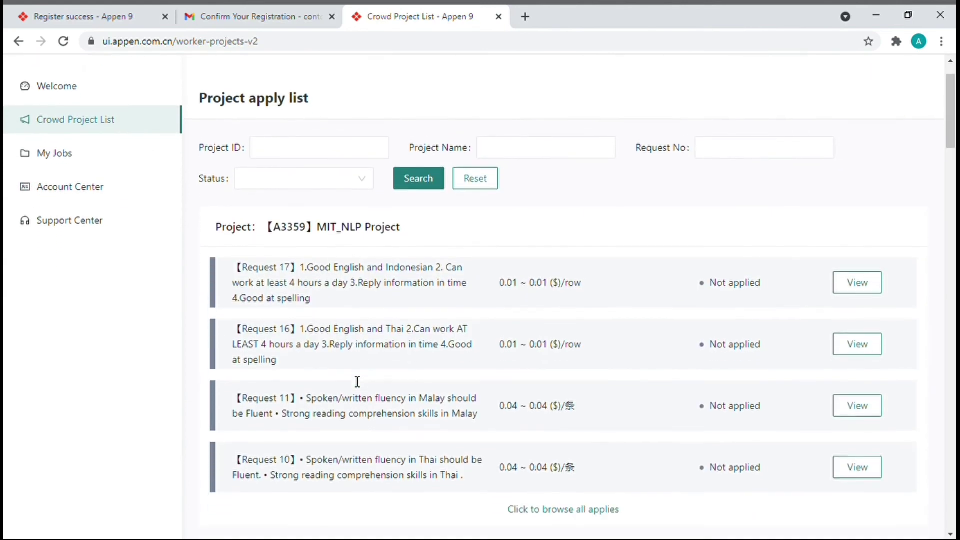
scroll(358, 382, down, 1)
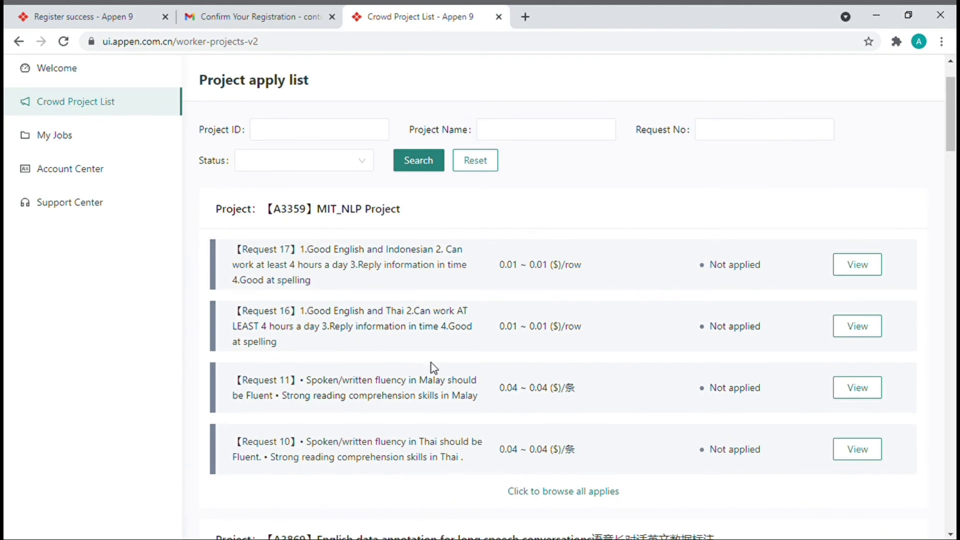
scroll(432, 362, down, 2)
scroll(437, 369, down, 2)
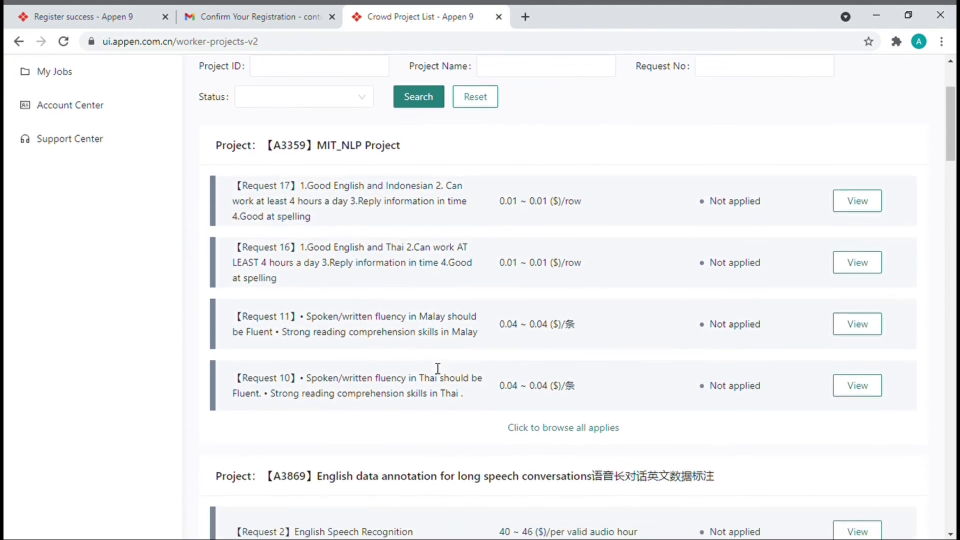
scroll(431, 363, down, 3)
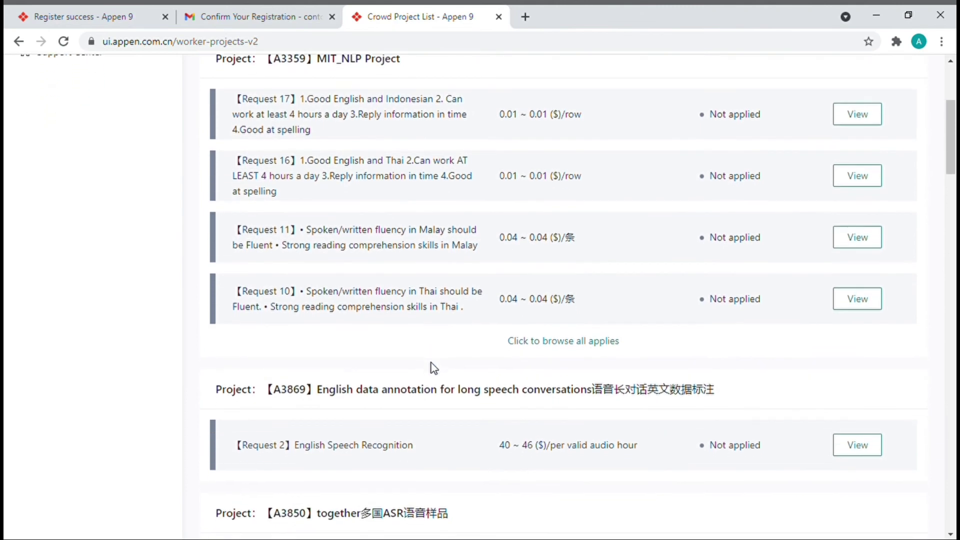
scroll(431, 364, down, 3)
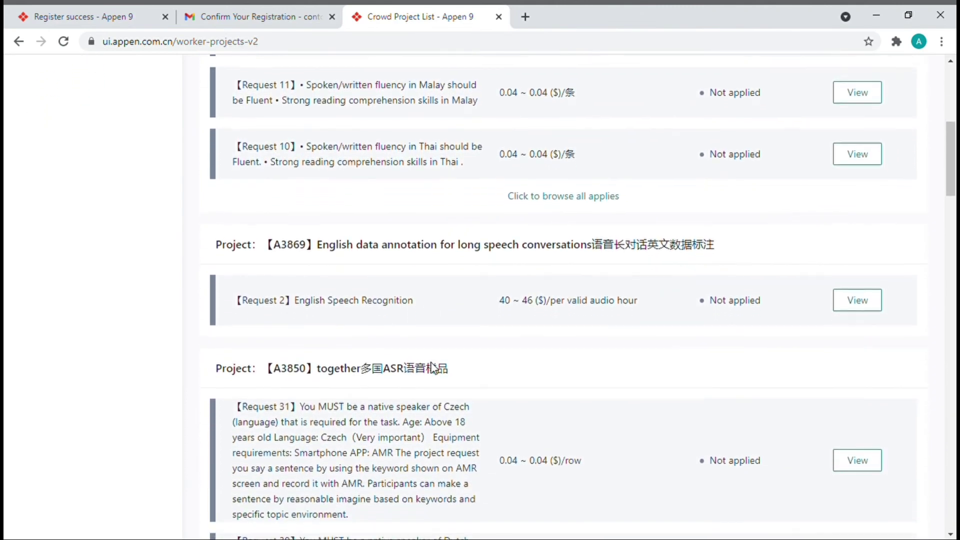
scroll(438, 368, up, 1)
scroll(437, 369, up, 5)
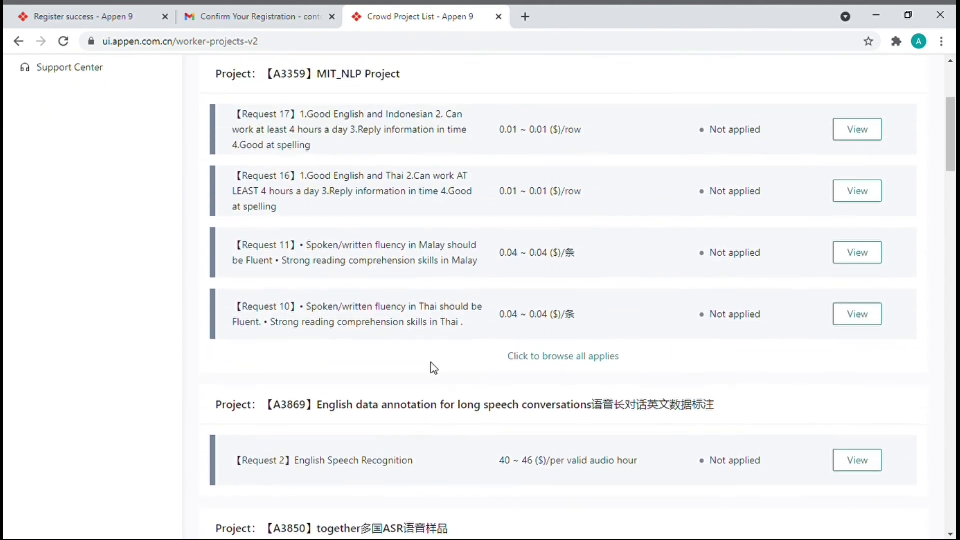
click(873, 245)
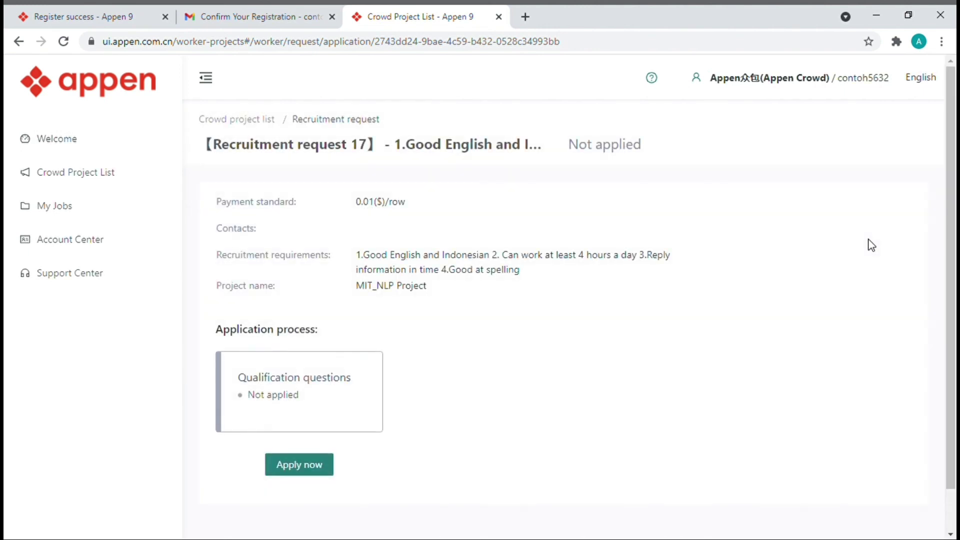
- Apply for Request 17, answering Yes to English and Indonesian and 4 daily hours, then submit
scroll(870, 245, down, 1)
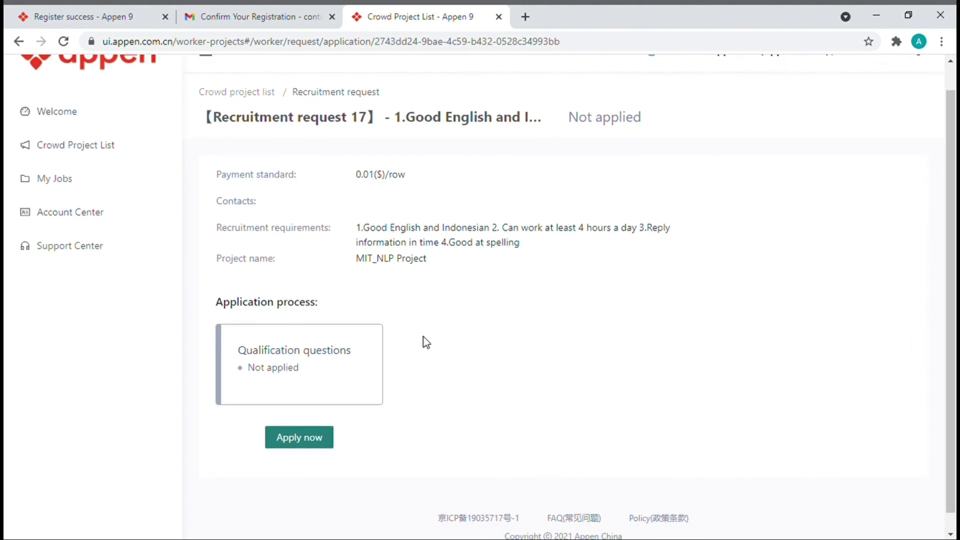
click(281, 436)
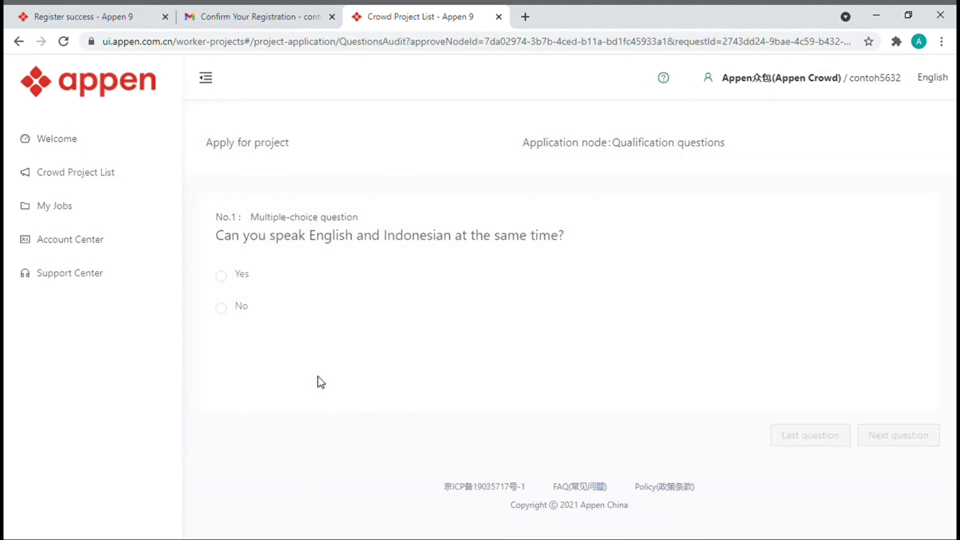
click(222, 276)
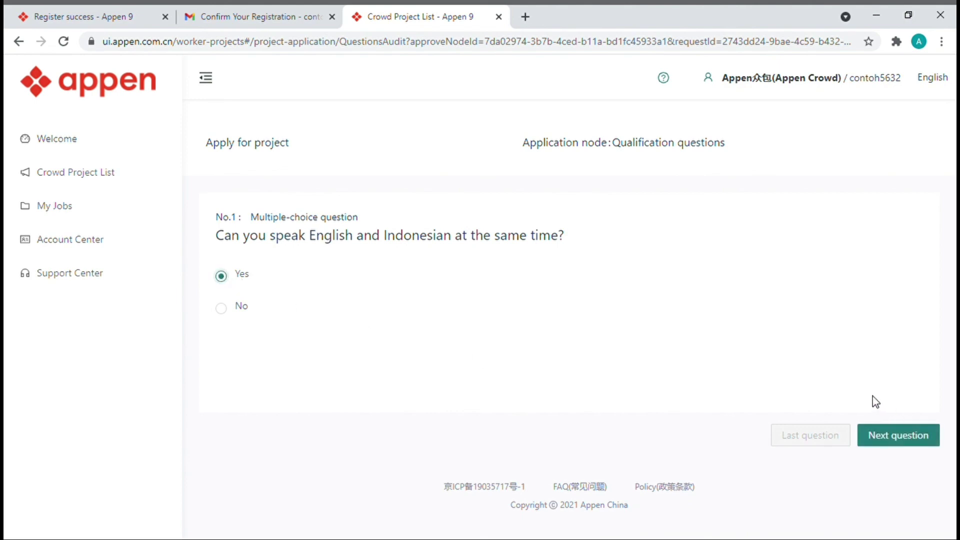
click(891, 437)
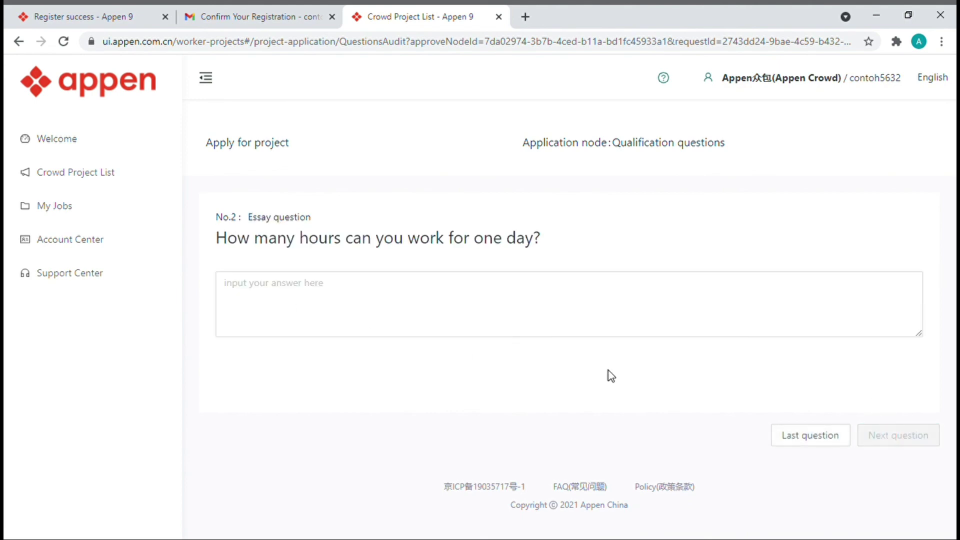
click(578, 299)
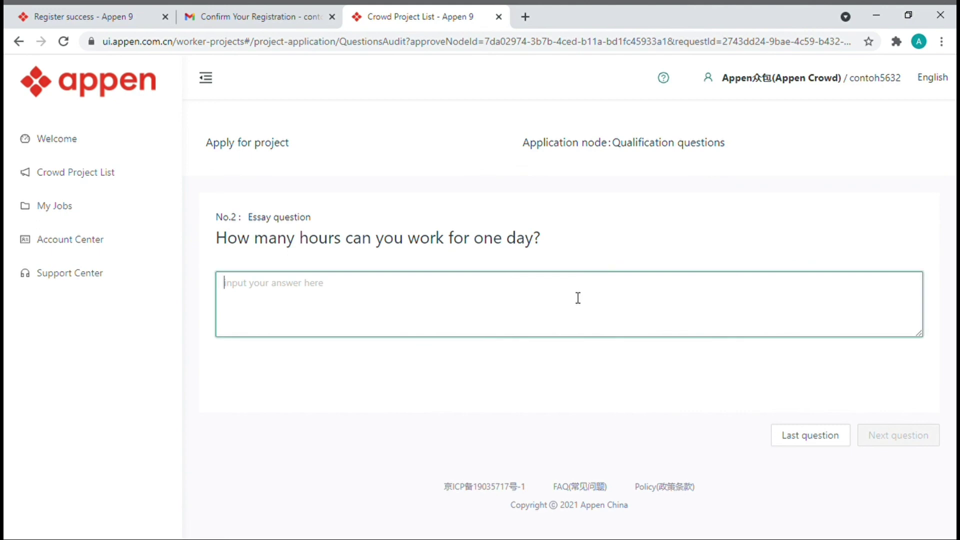
text(4)
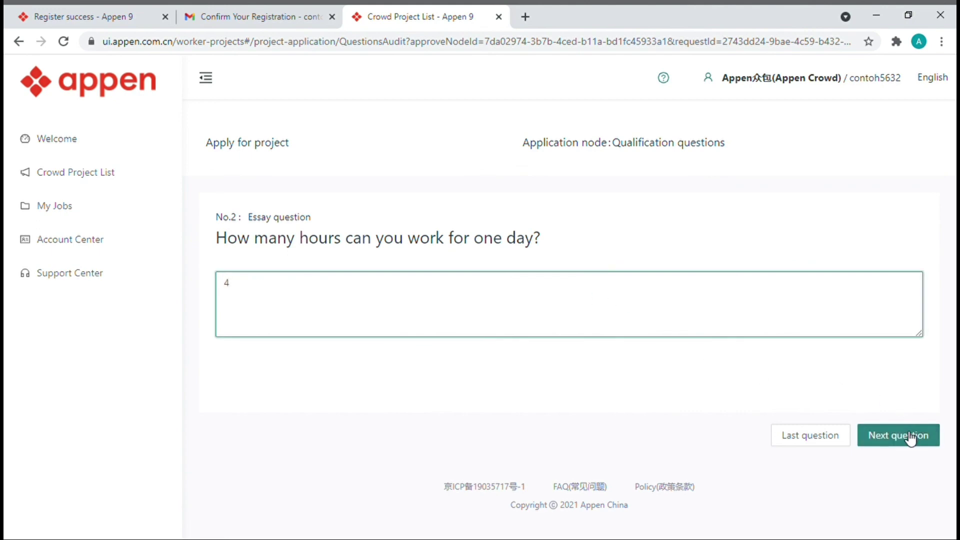
click(910, 438)
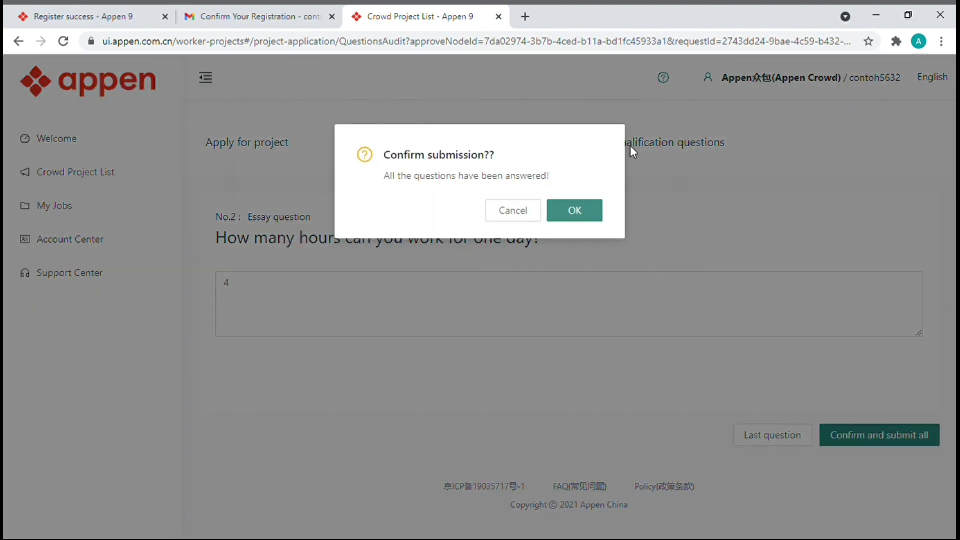
click(589, 215)
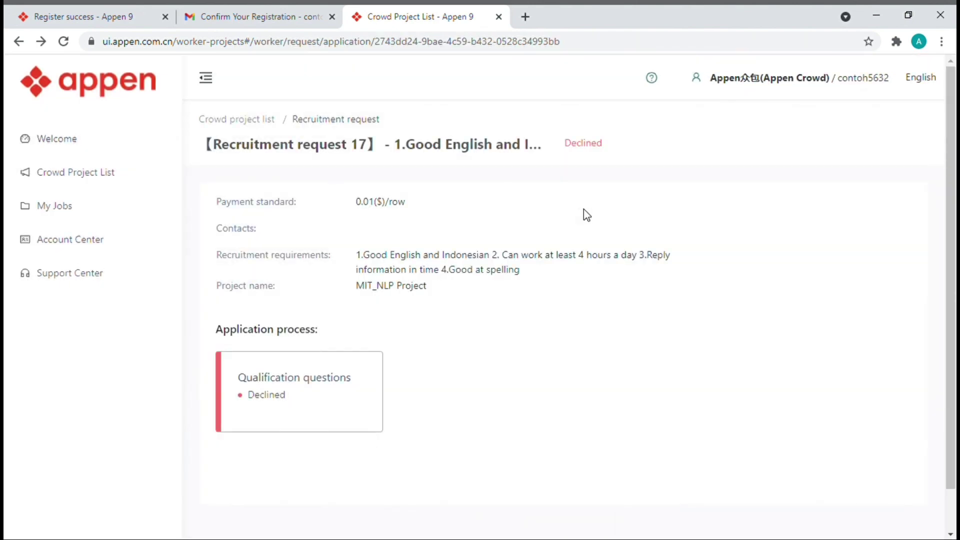
- Check Request 17's Declined status, then return to the Crowd Project List
scroll(583, 214, down, 2)
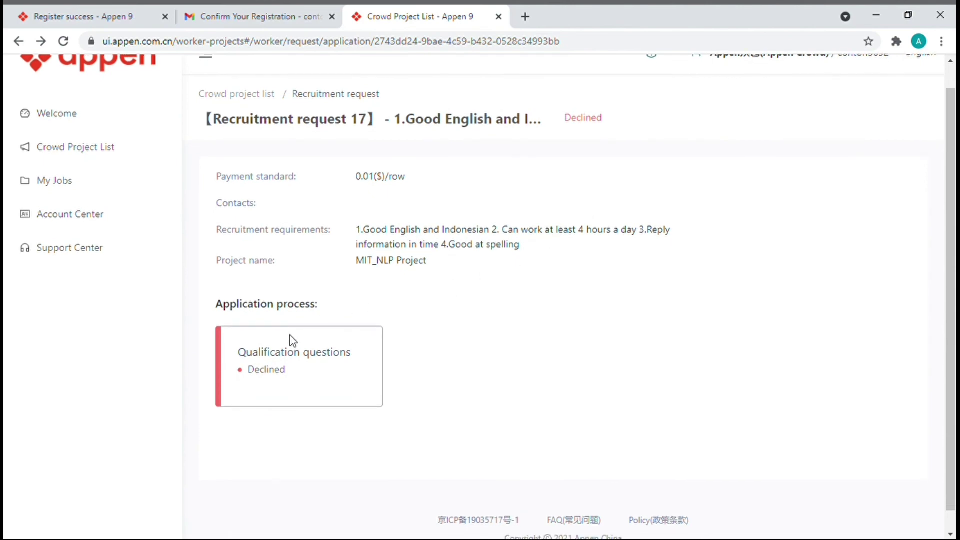
scroll(291, 339, up, 1)
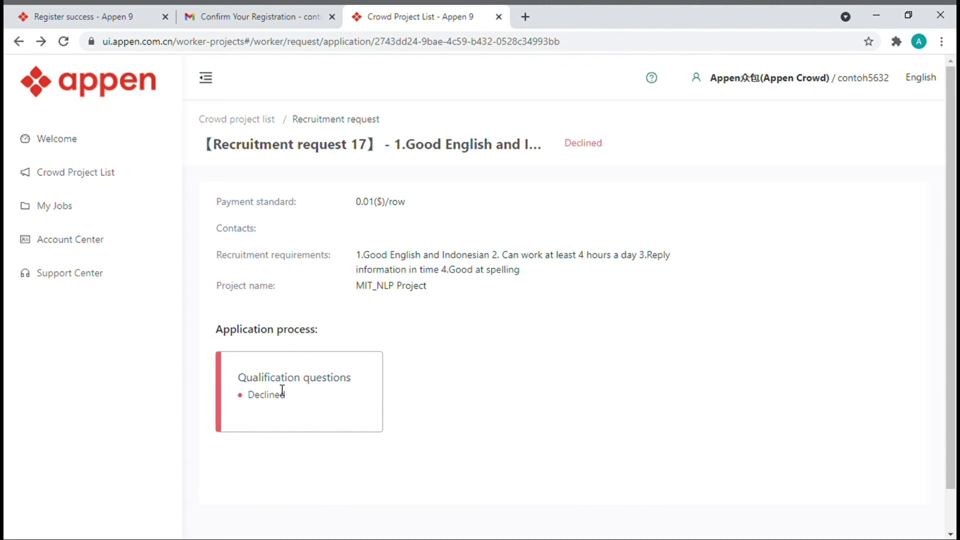
click(105, 183)
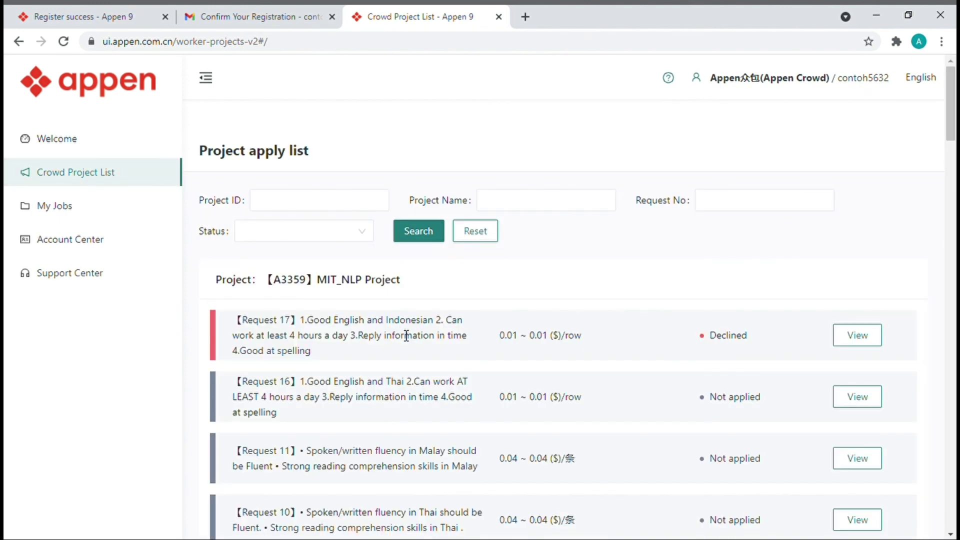